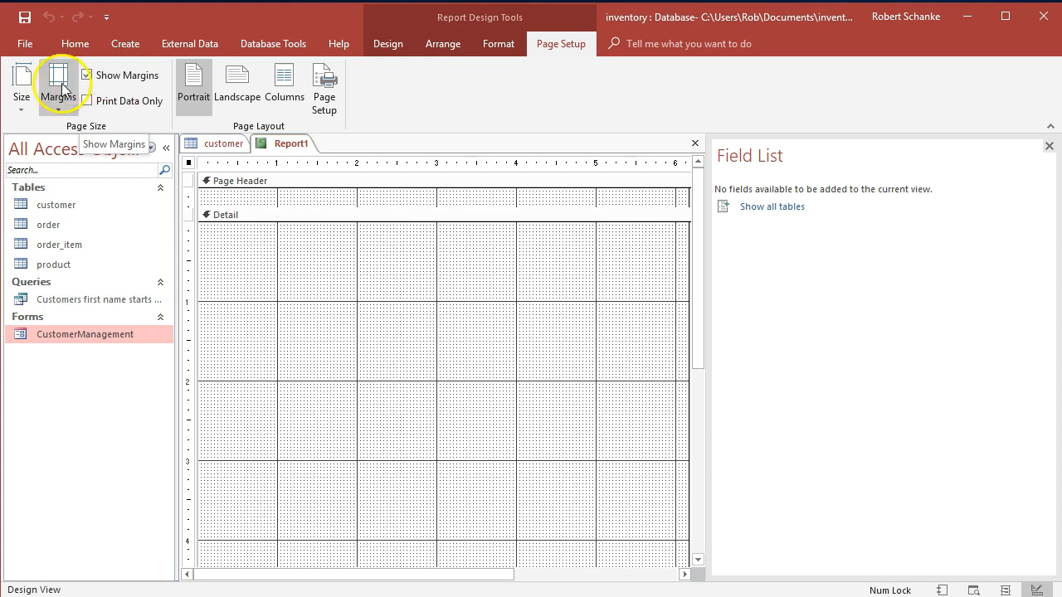
left_click(65, 108)
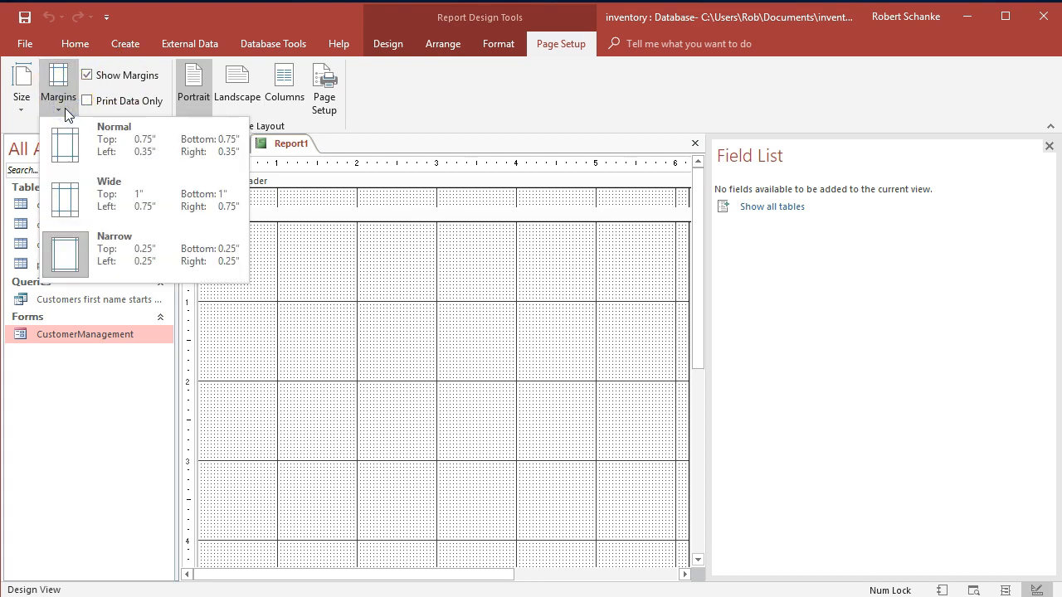
left_click(64, 108)
left_click(27, 117)
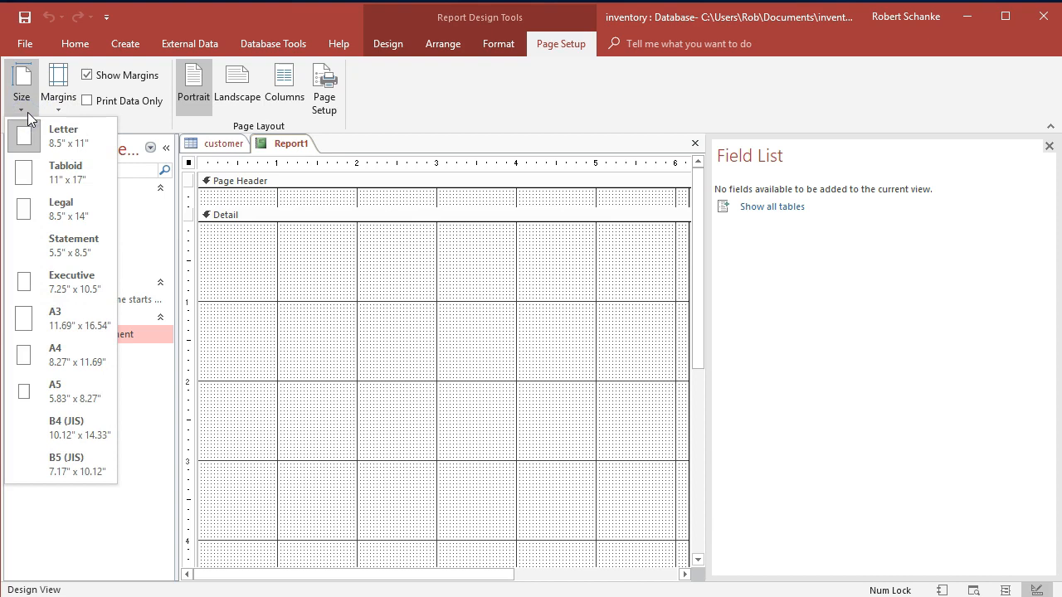
left_click(193, 95)
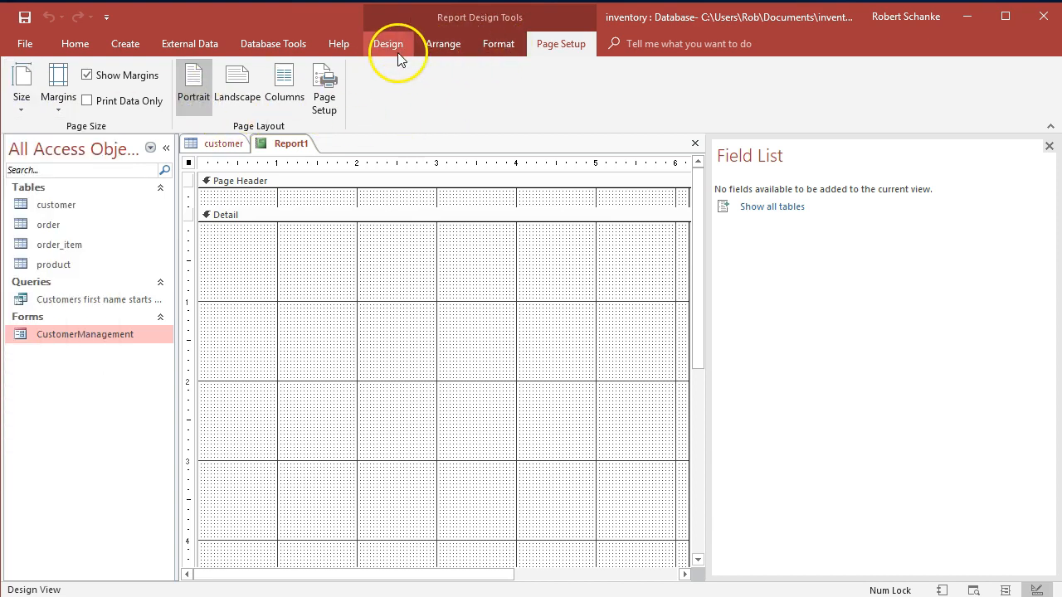
Enlarge the report's Page Header section to a height of about 0.75 inch.
left_click(398, 59)
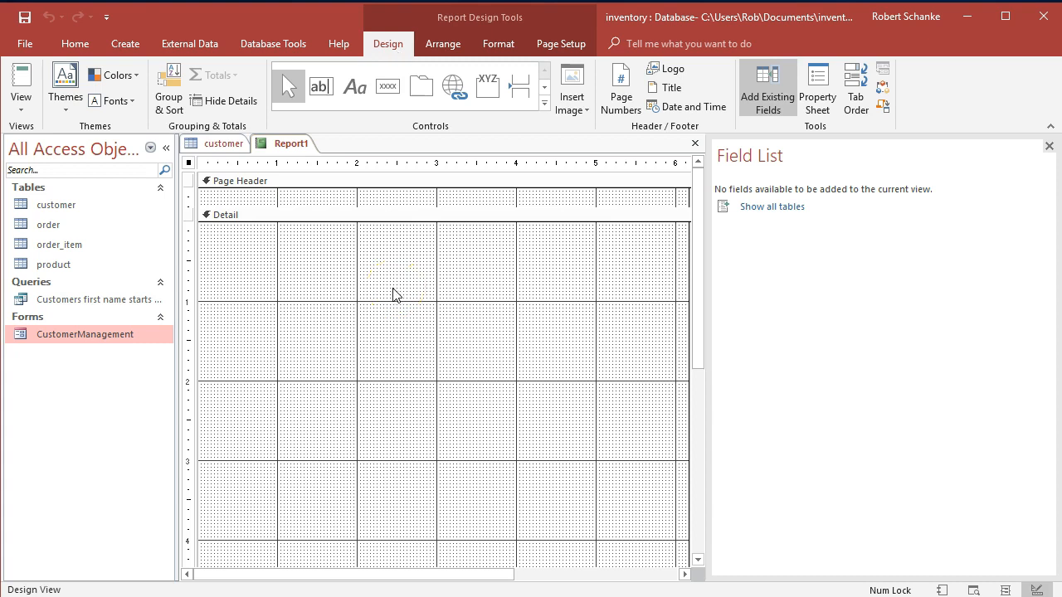
left_click_drag(334, 207, 337, 247)
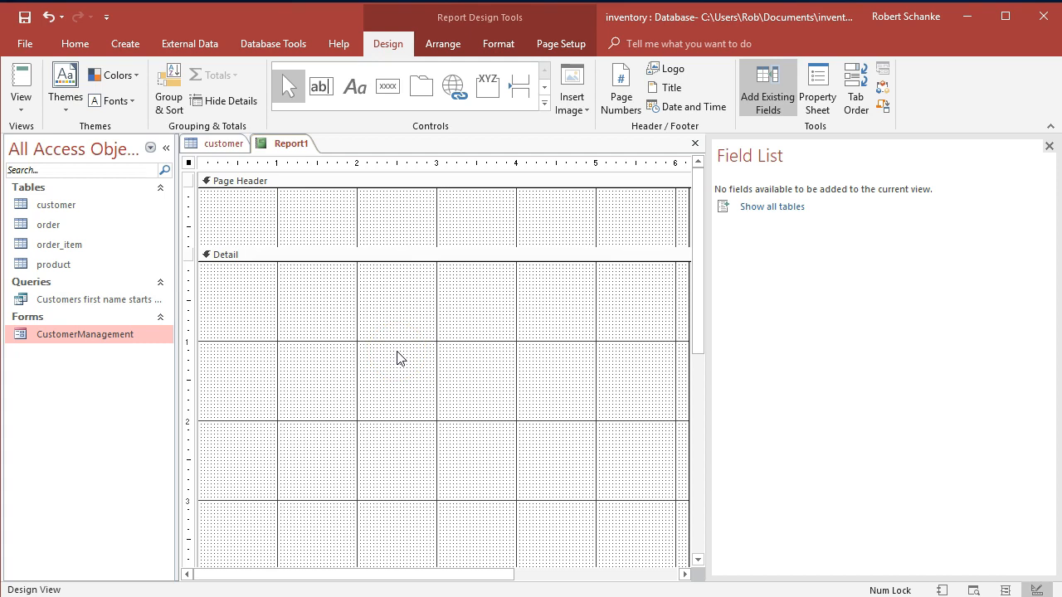
scroll(398, 357, "down", 3)
scroll(266, 284, "up", 3)
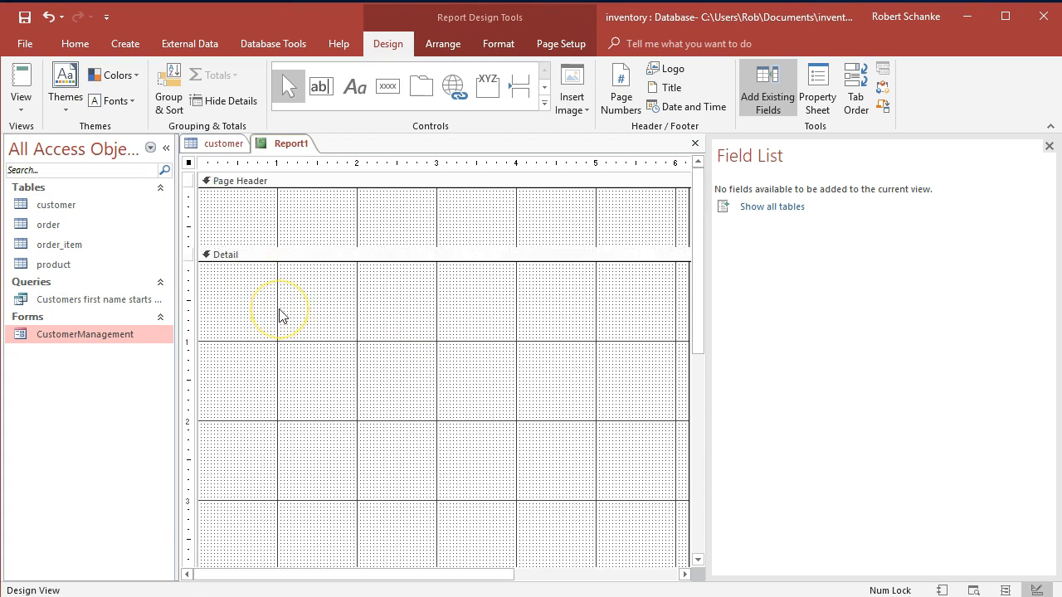
scroll(278, 415, "down", 3)
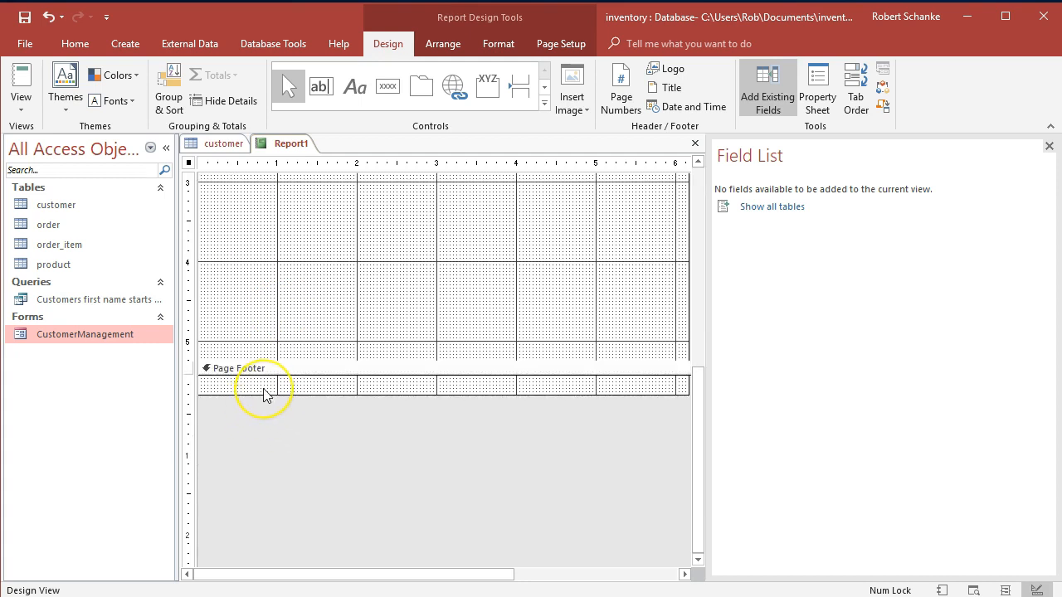
scroll(266, 394, "up", 3)
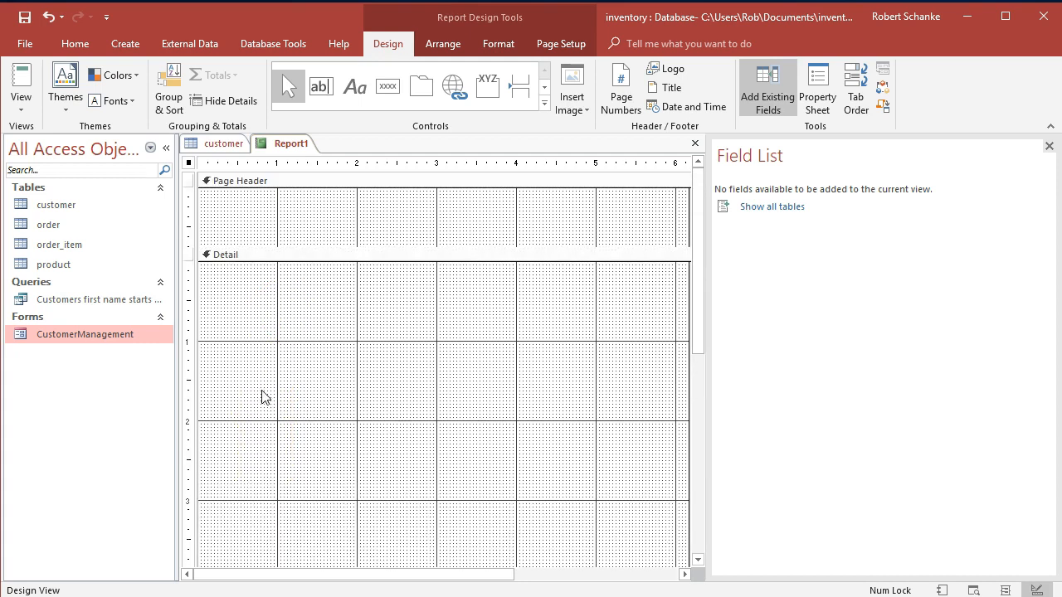
Add the report header and footer sections to the report design and remove them again.
right_click(224, 183)
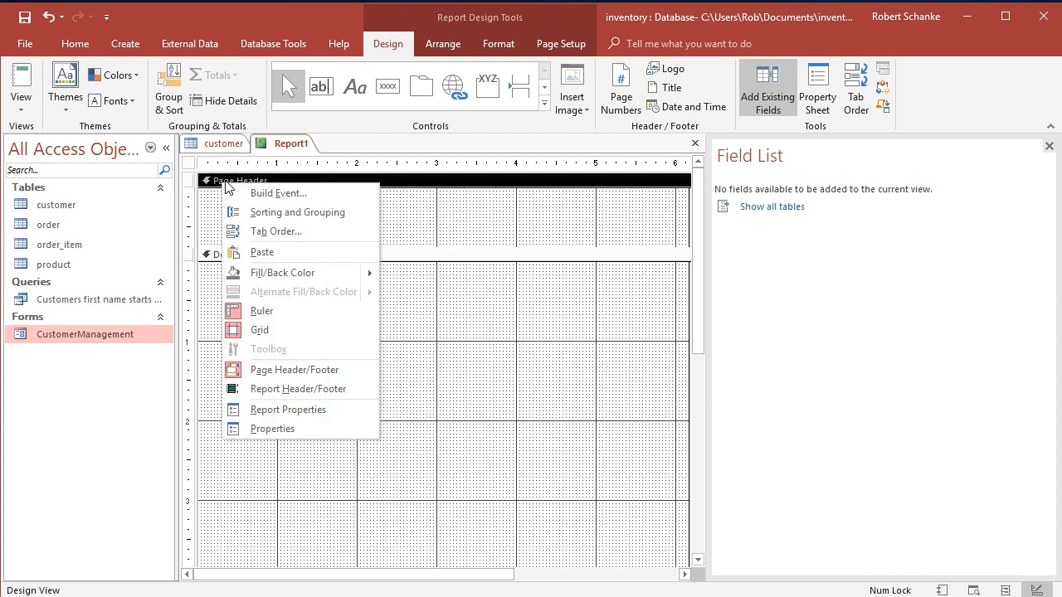
left_click(304, 389)
left_click(274, 199)
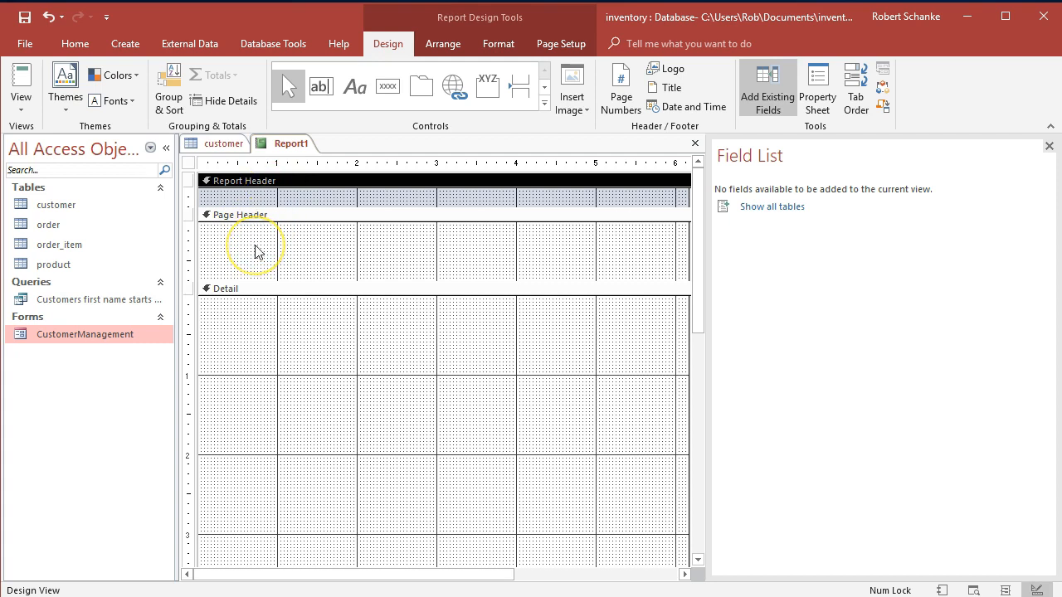
scroll(351, 296, "down", 5)
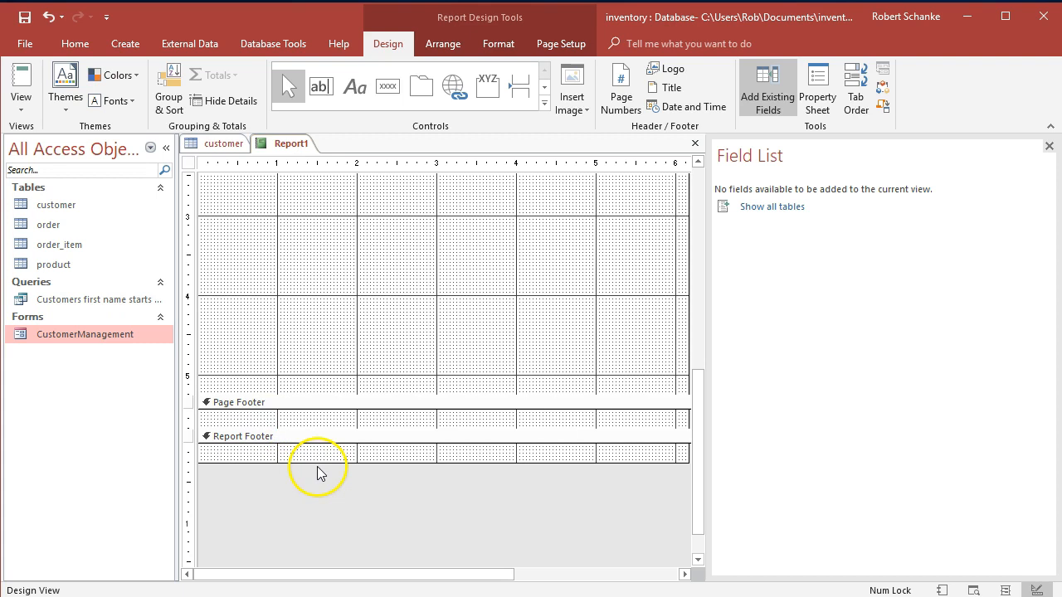
scroll(264, 407, "up", 5)
left_click(253, 287)
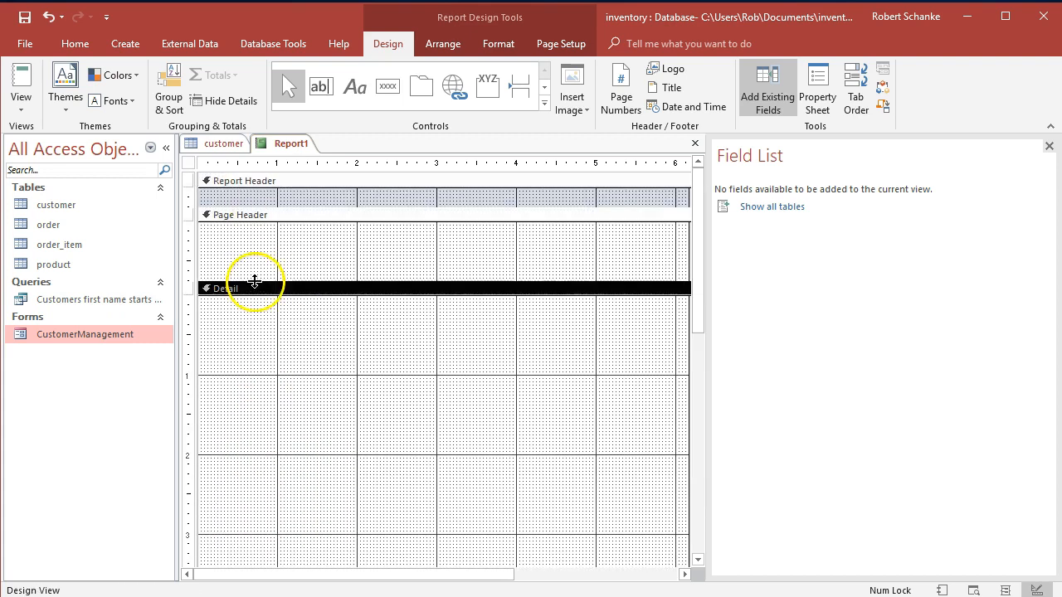
right_click(268, 184)
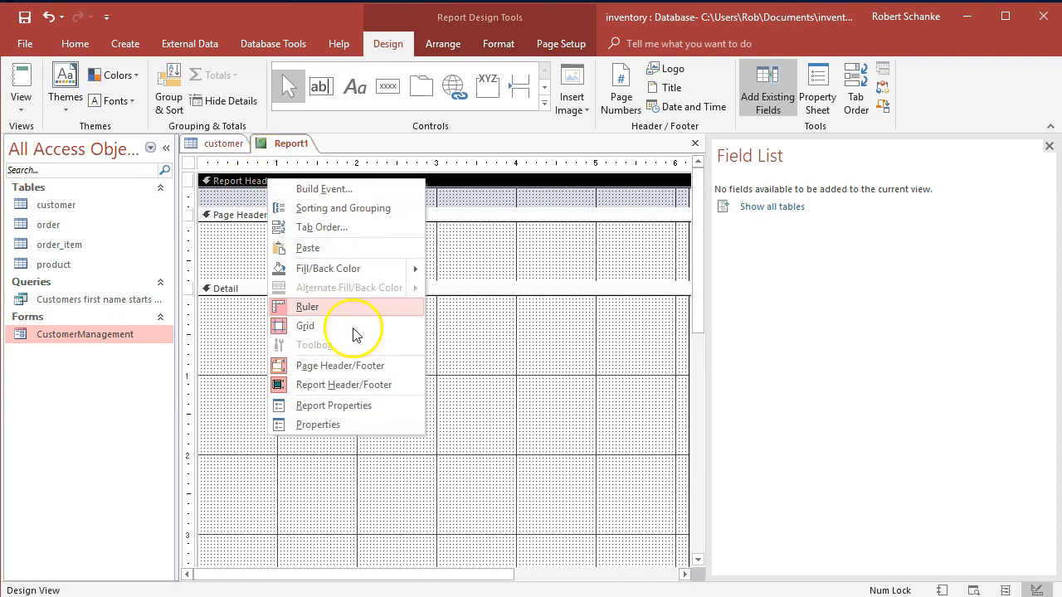
left_click(336, 386)
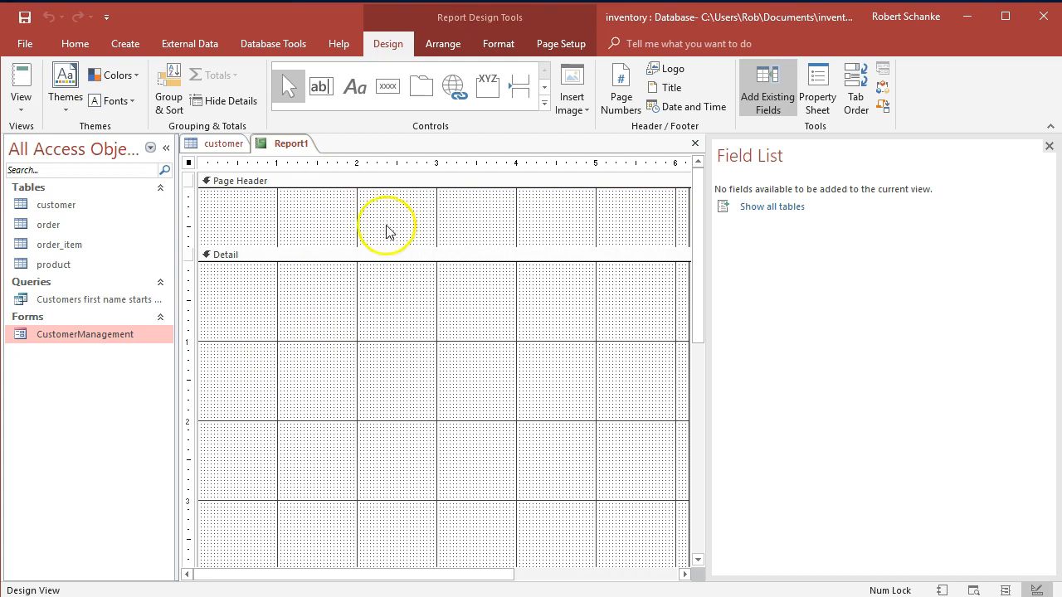
Add a label reading "Customer List" in the Page Header, about 5.8 inches wide and 0.4 inch high.
left_click(354, 89)
left_click_drag(207, 197, 667, 229)
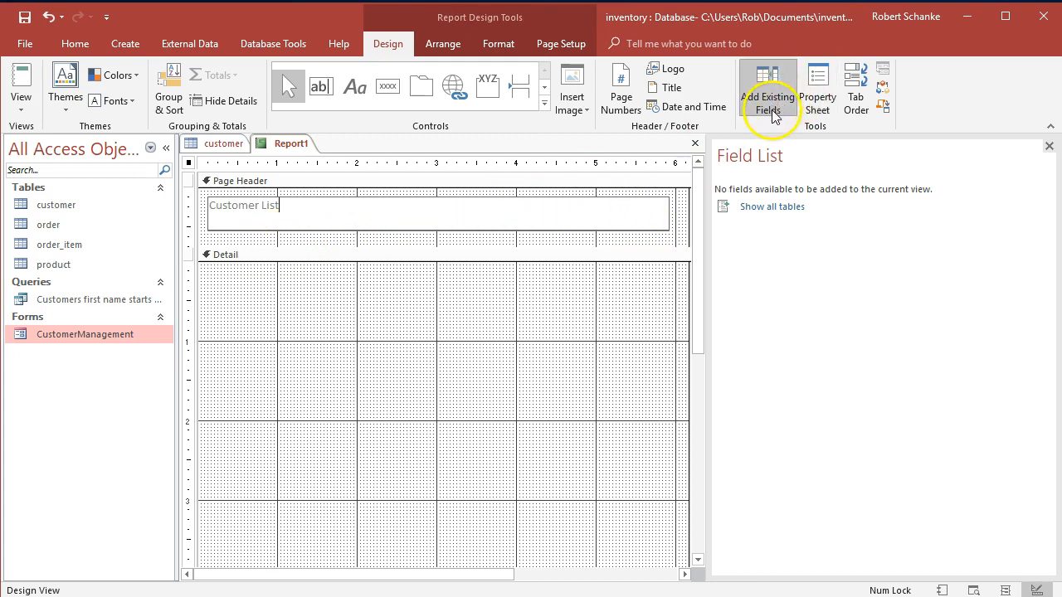
Set the Customer List label's font size to 28 and its fore color to Text Black.
left_click(819, 91)
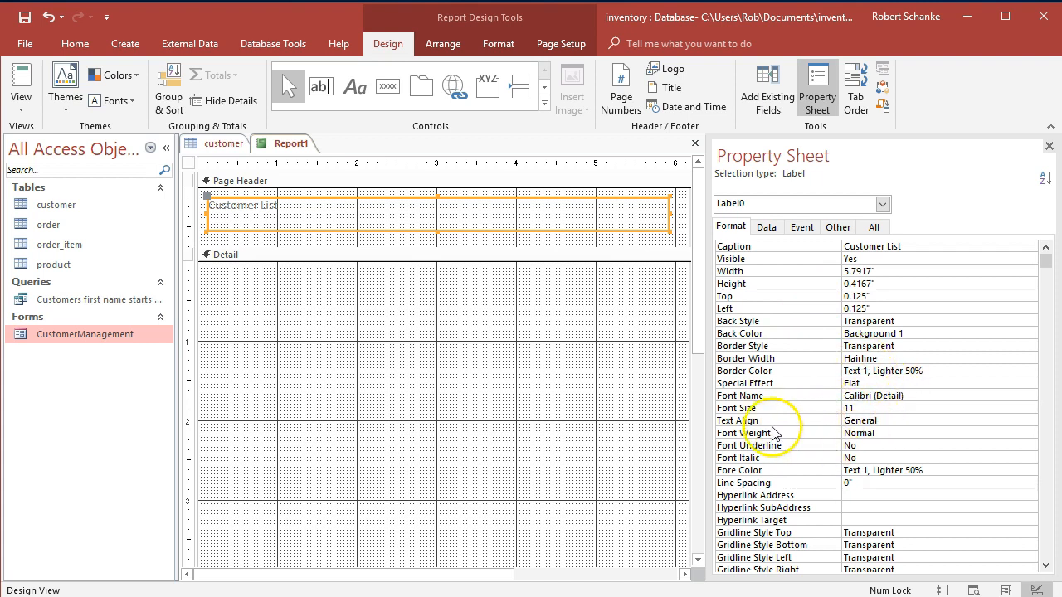
left_click(863, 408)
left_click(1030, 408)
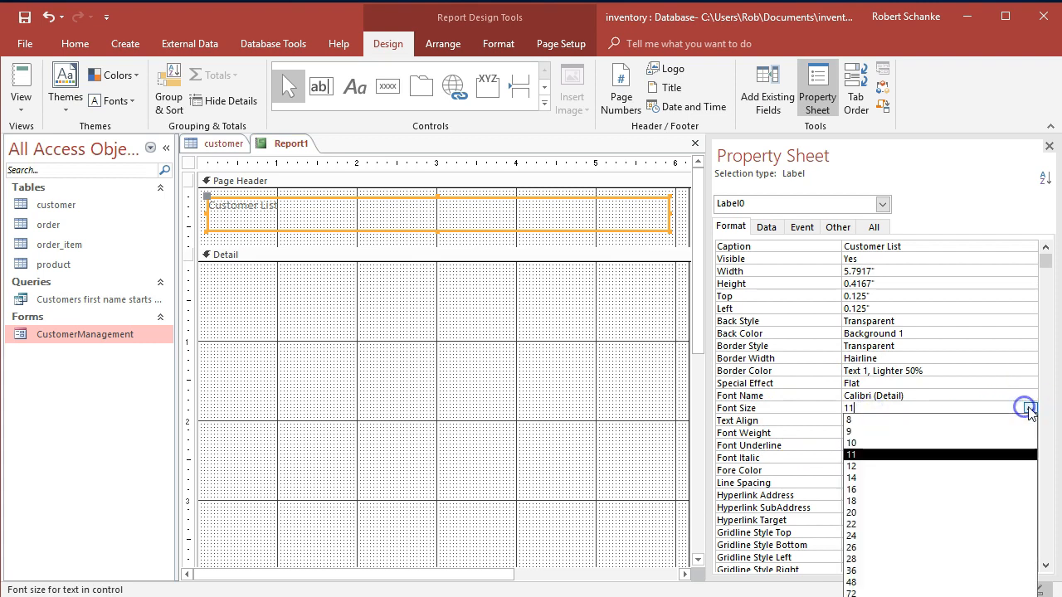
left_click(918, 559)
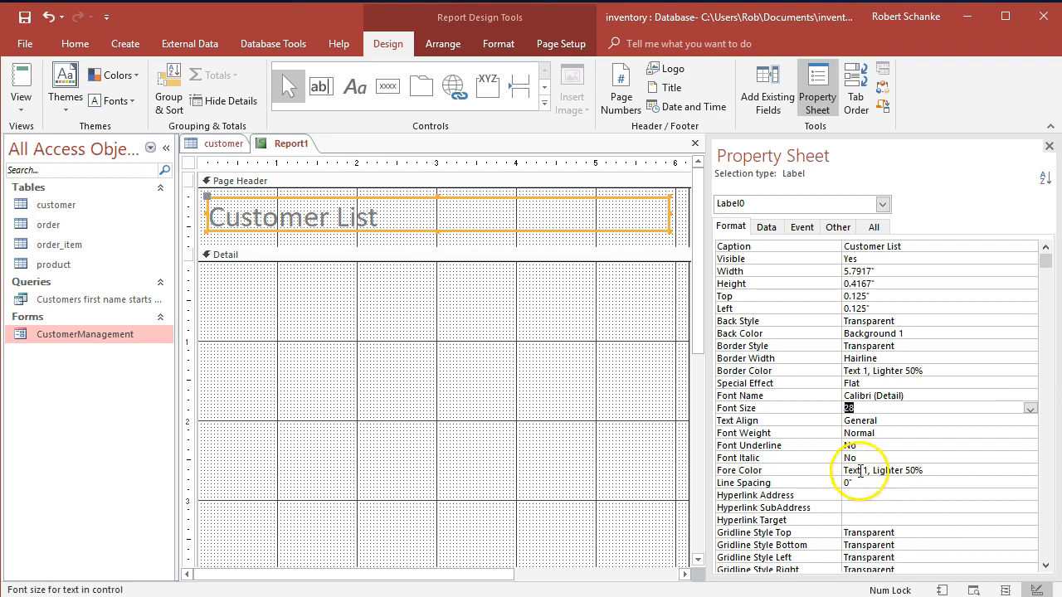
left_click(962, 469)
left_click(1015, 470)
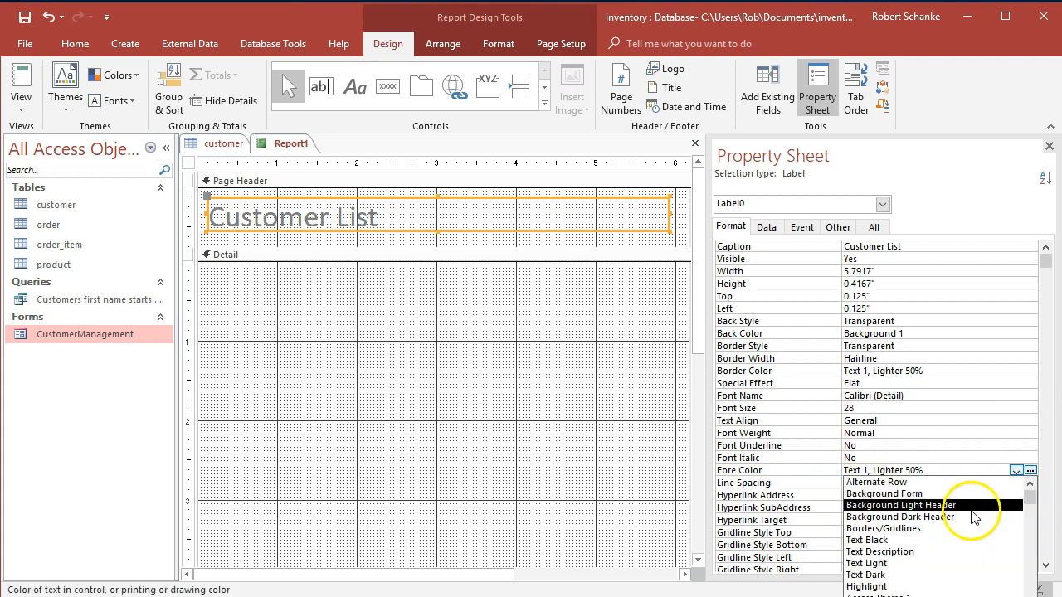
left_click(943, 540)
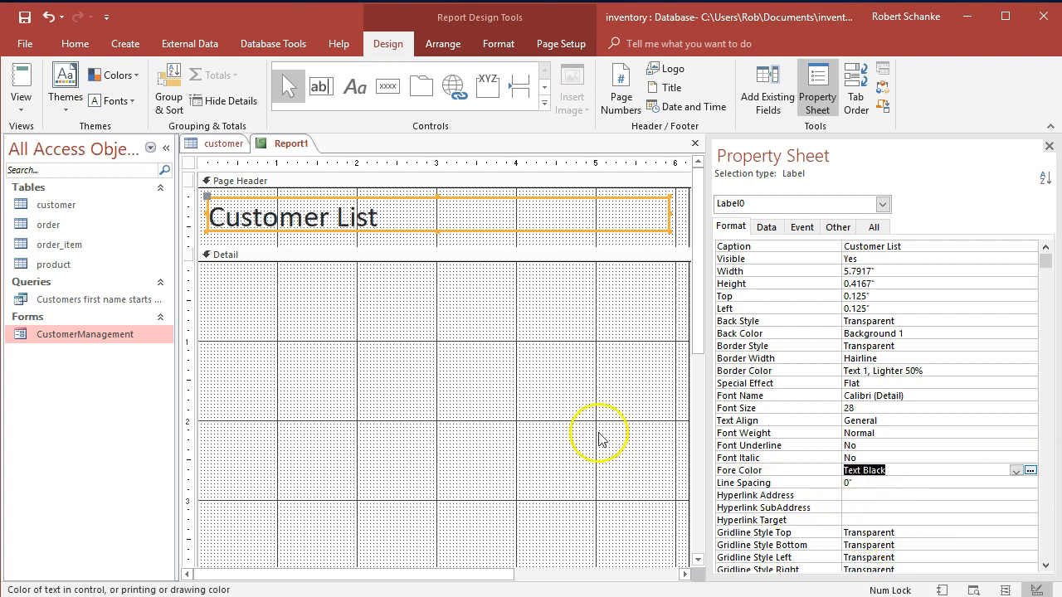
left_click(486, 331)
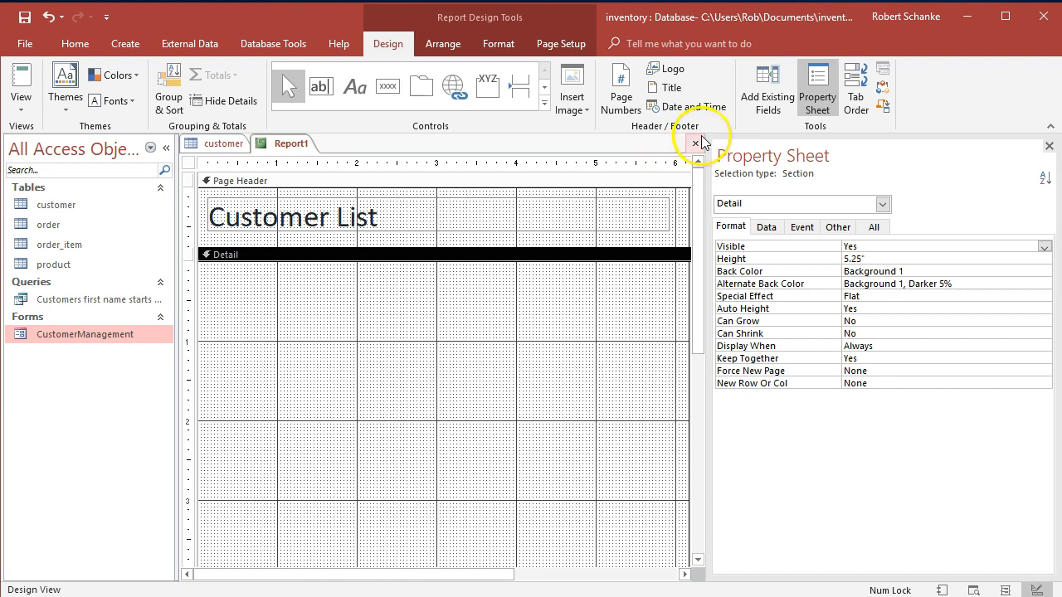
Set the whole report's record source to the customer table.
left_click(189, 162)
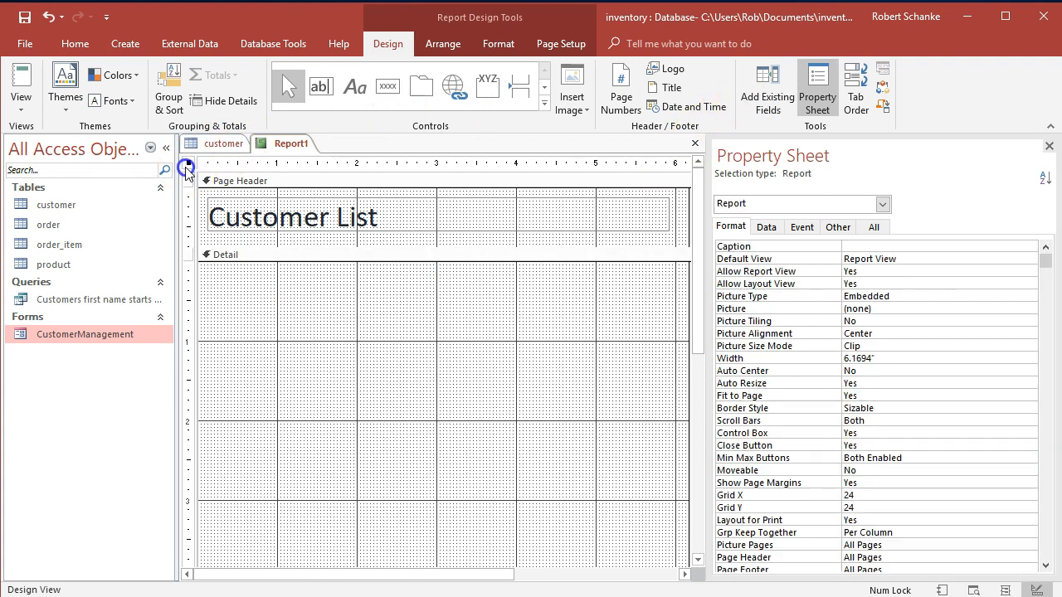
left_click(833, 102)
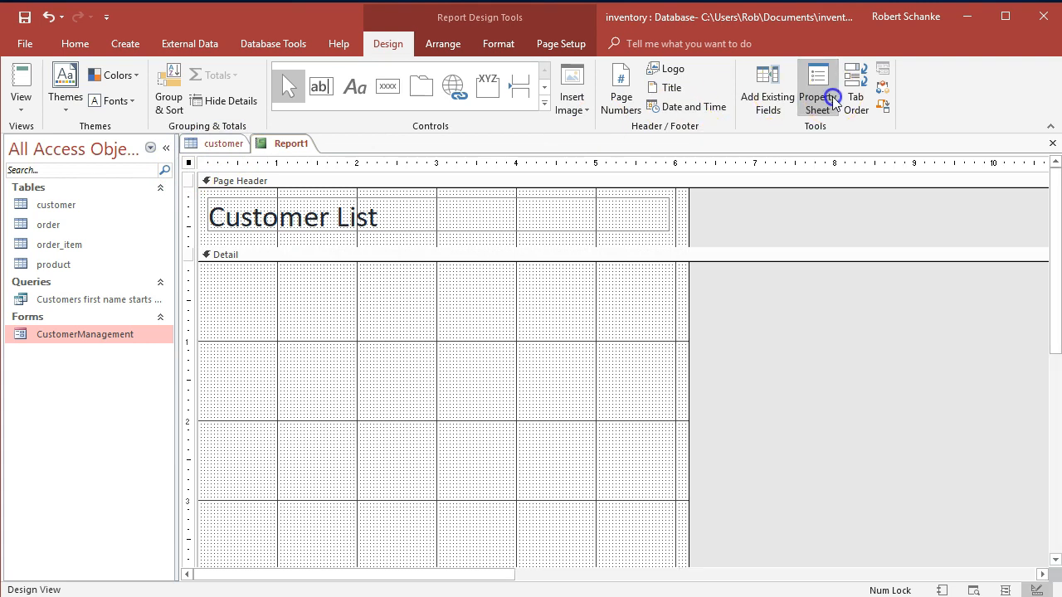
left_click(829, 100)
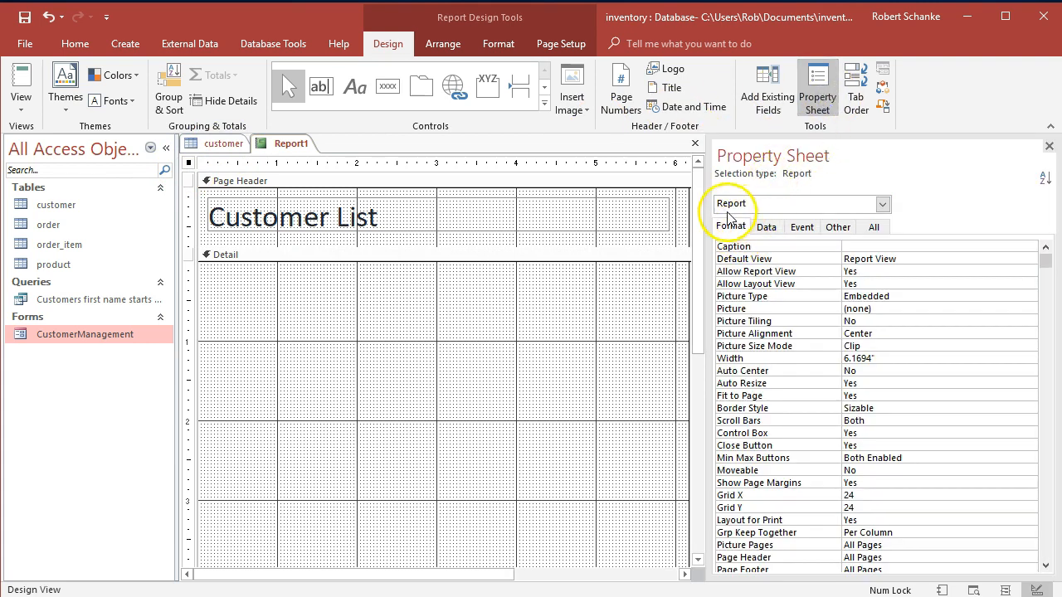
left_click(767, 227)
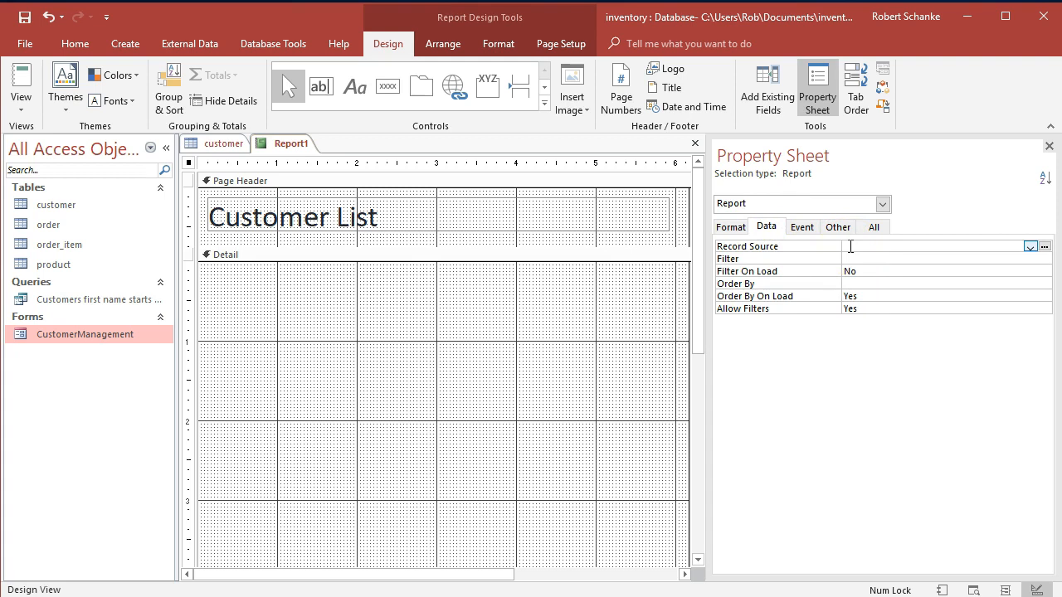
left_click(1029, 246)
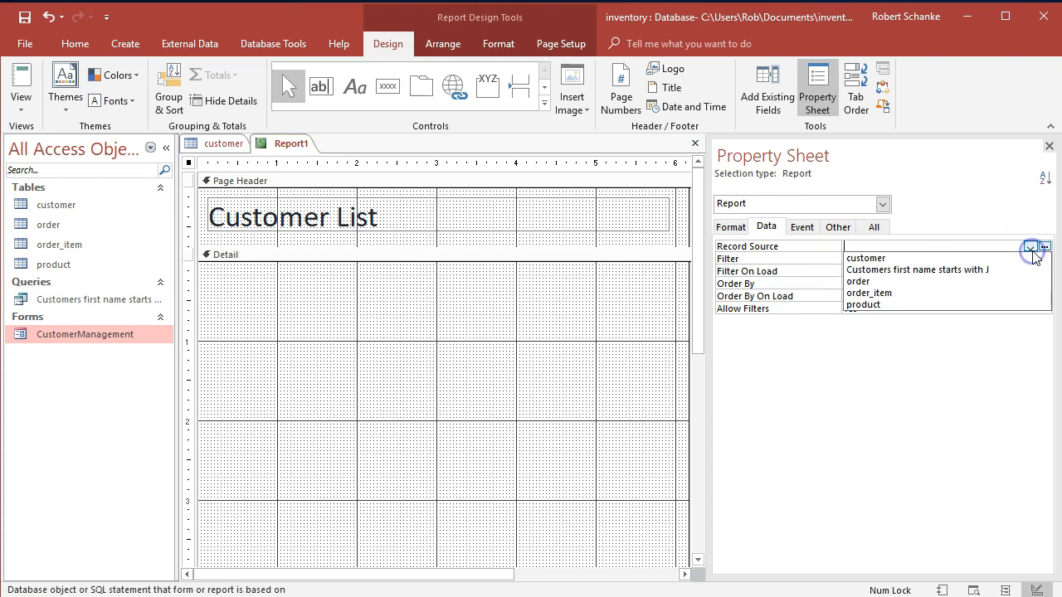
left_click(875, 259)
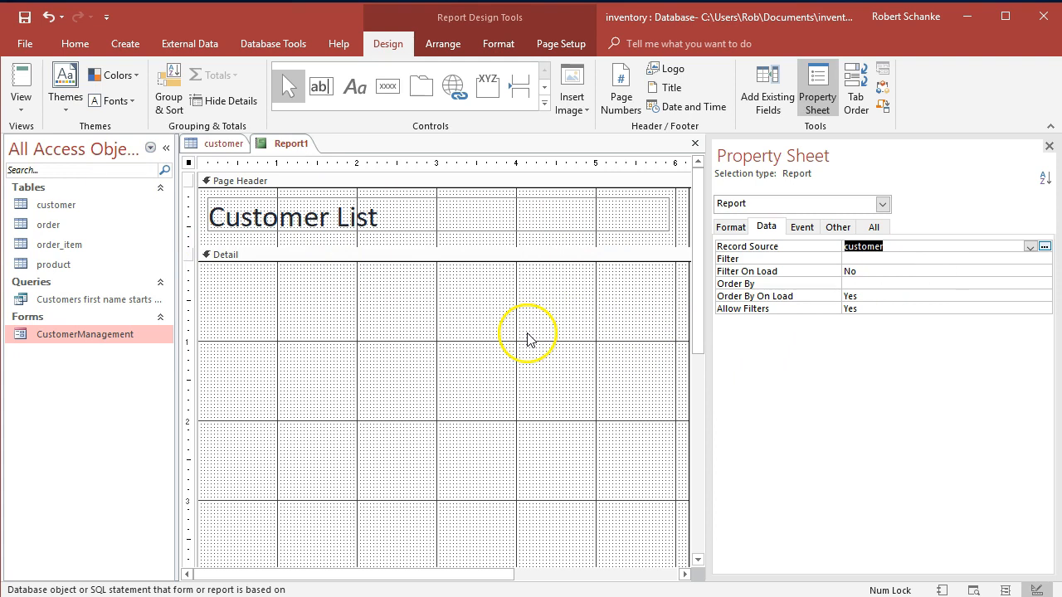
Place the customerID, firstName, lastName and createDate fields one below another in the Detail section.
left_click(771, 102)
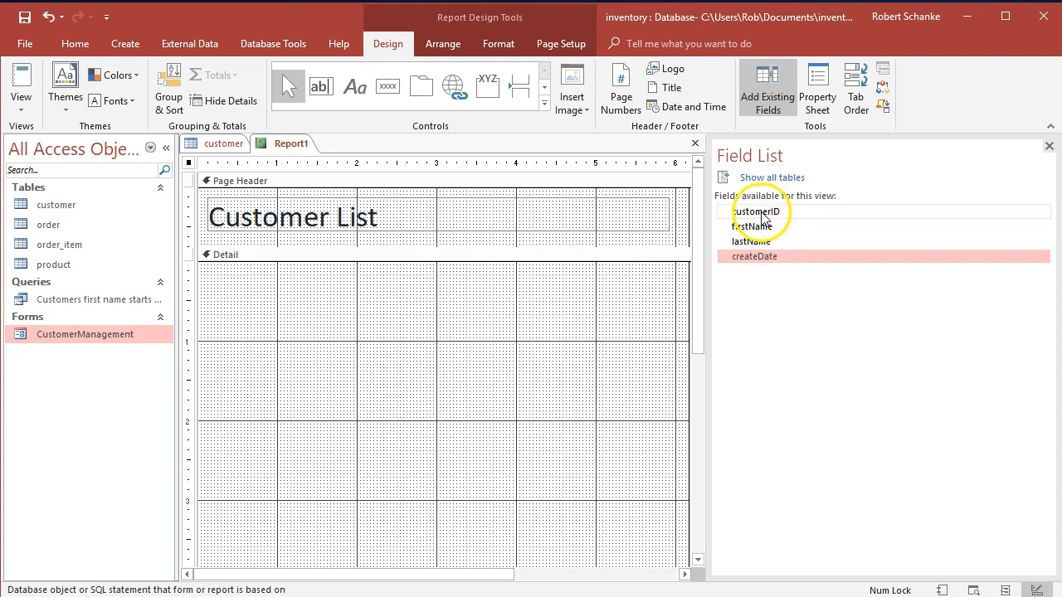
left_click_drag(761, 215, 251, 295)
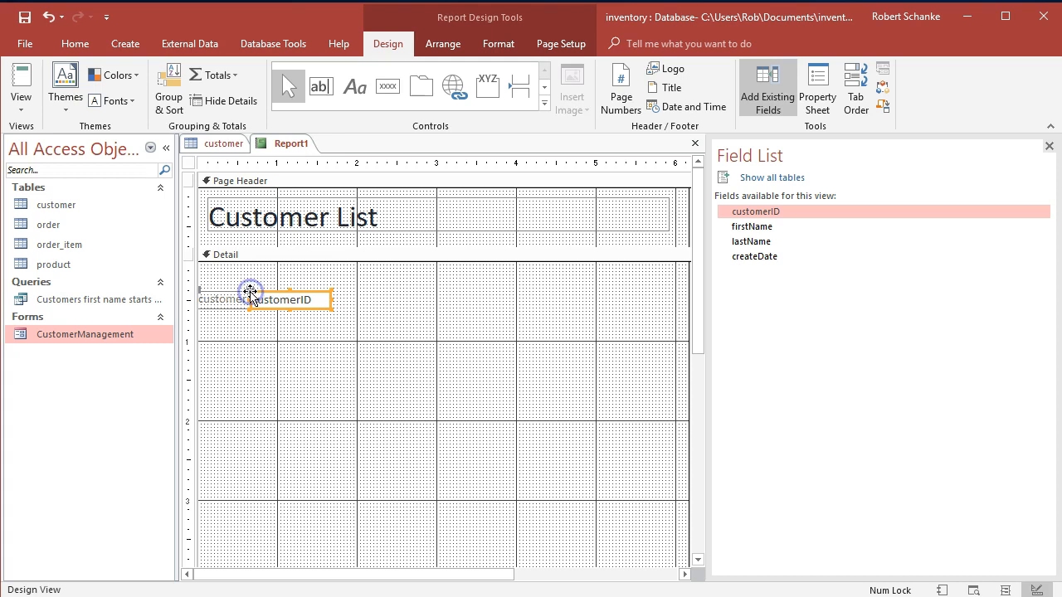
left_click_drag(738, 227, 249, 335)
left_click_drag(741, 243, 294, 429)
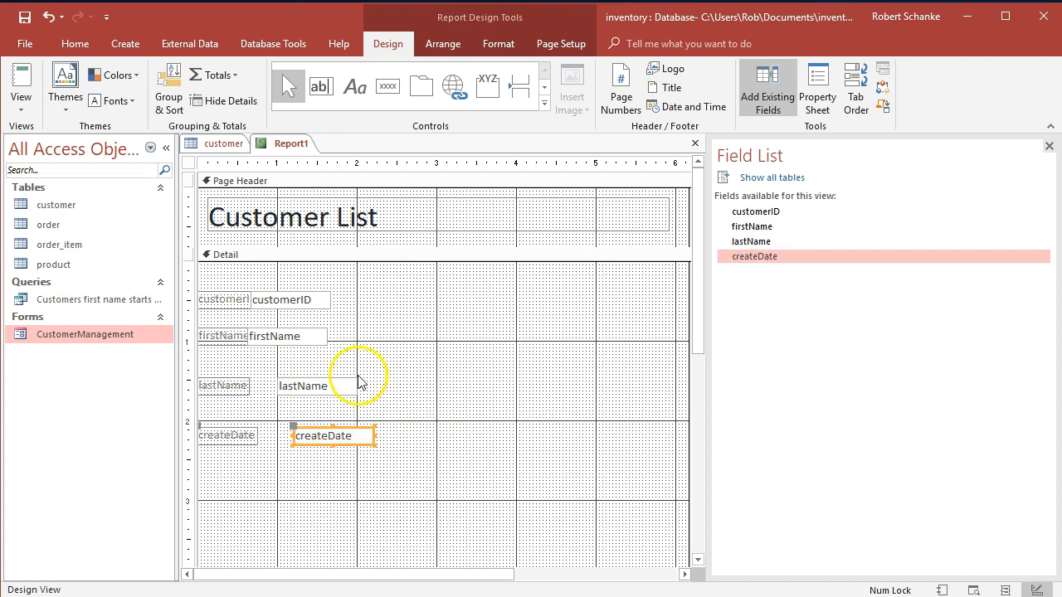
Display the report in Report View and look through the customer records.
left_click(22, 108)
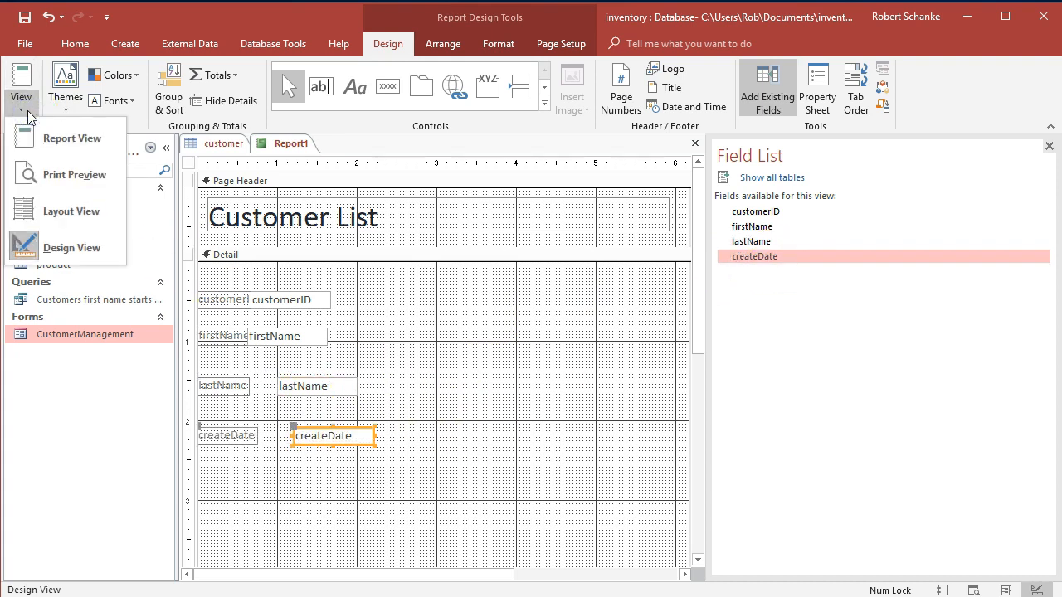
left_click(42, 140)
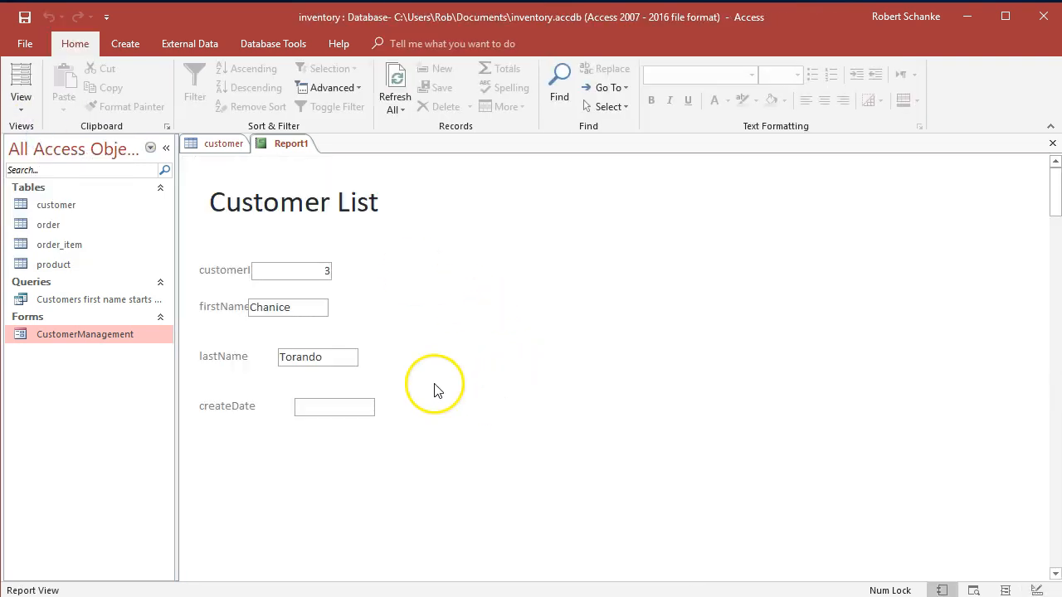
scroll(399, 354, "down", 10)
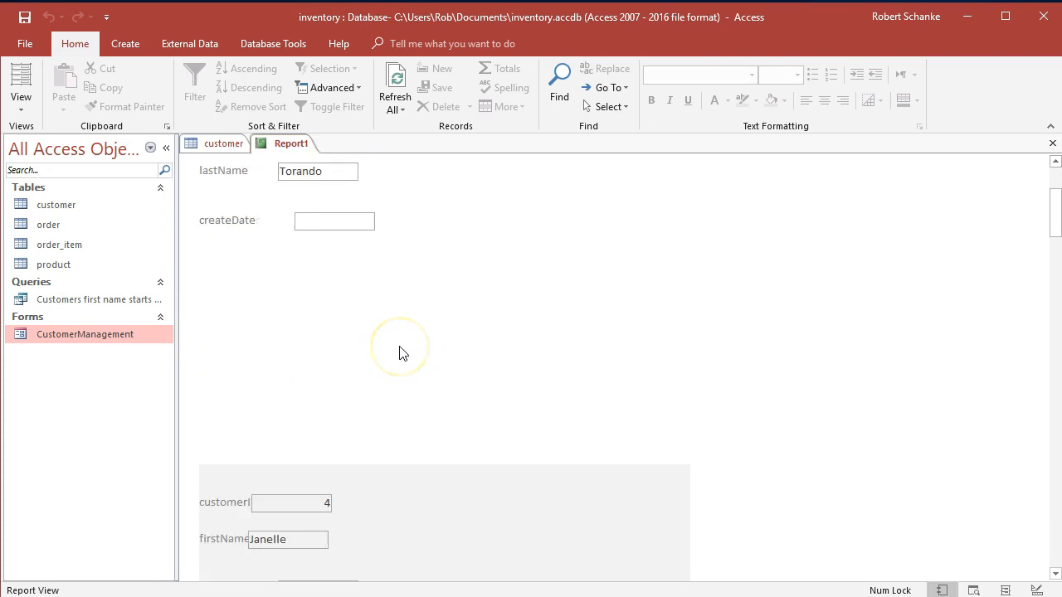
scroll(399, 354, "down", 15)
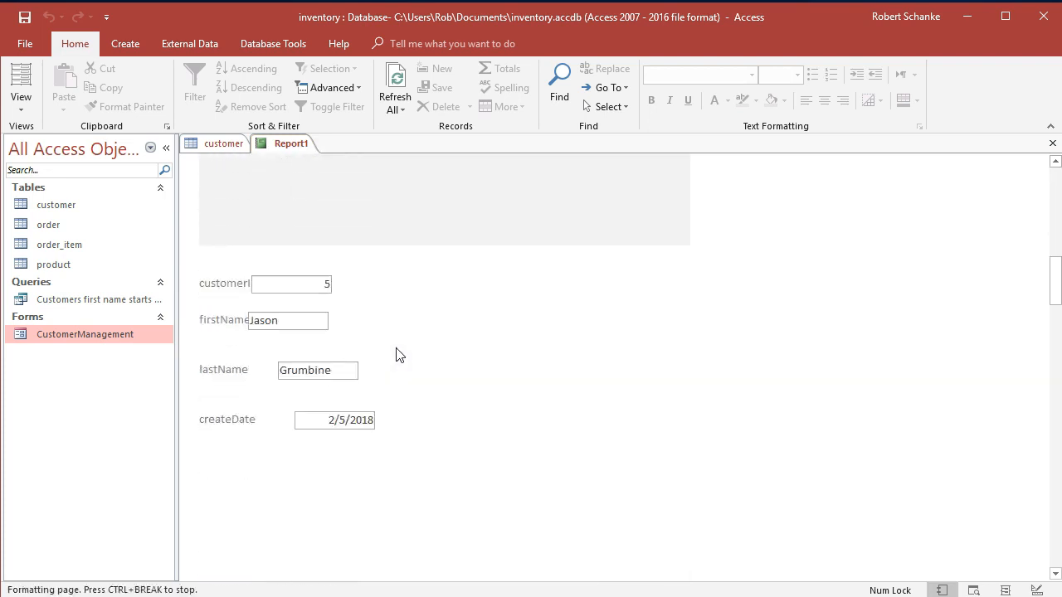
scroll(388, 355, "down", 2)
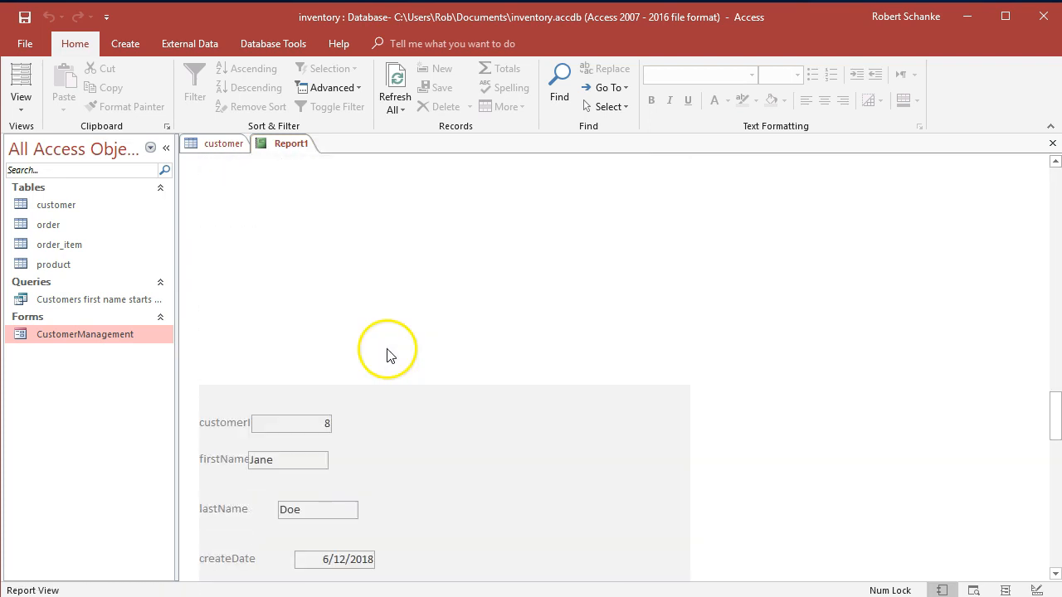
Check the first two pages of the report in Print Preview and close the preview.
scroll(385, 355, "up", 7)
scroll(383, 355, "up", 2)
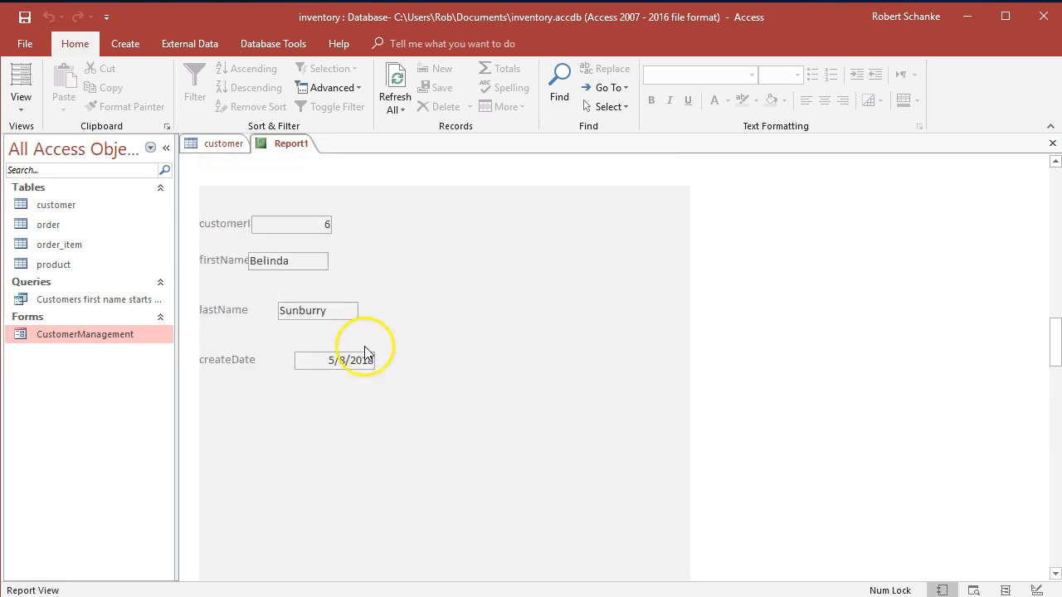
left_click(21, 101)
left_click(57, 181)
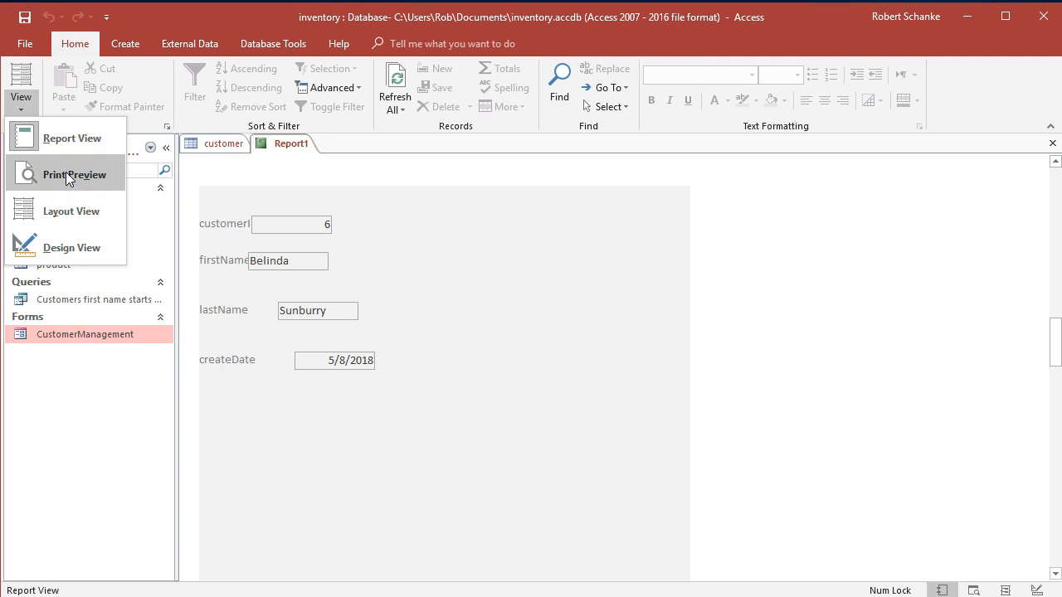
left_click(65, 175)
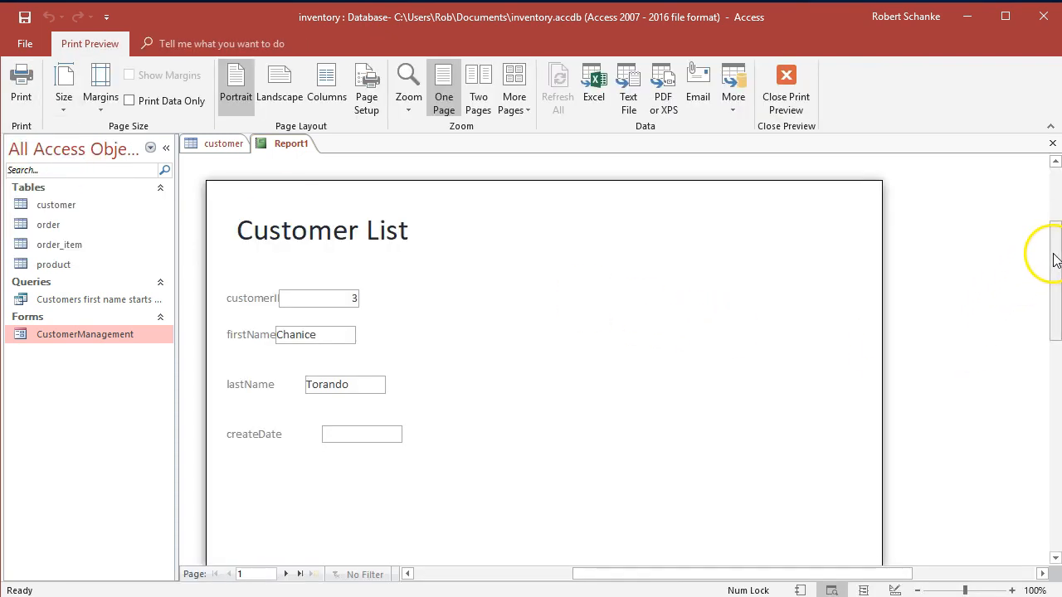
left_click_drag(1053, 266, 1041, 223)
left_click(284, 574)
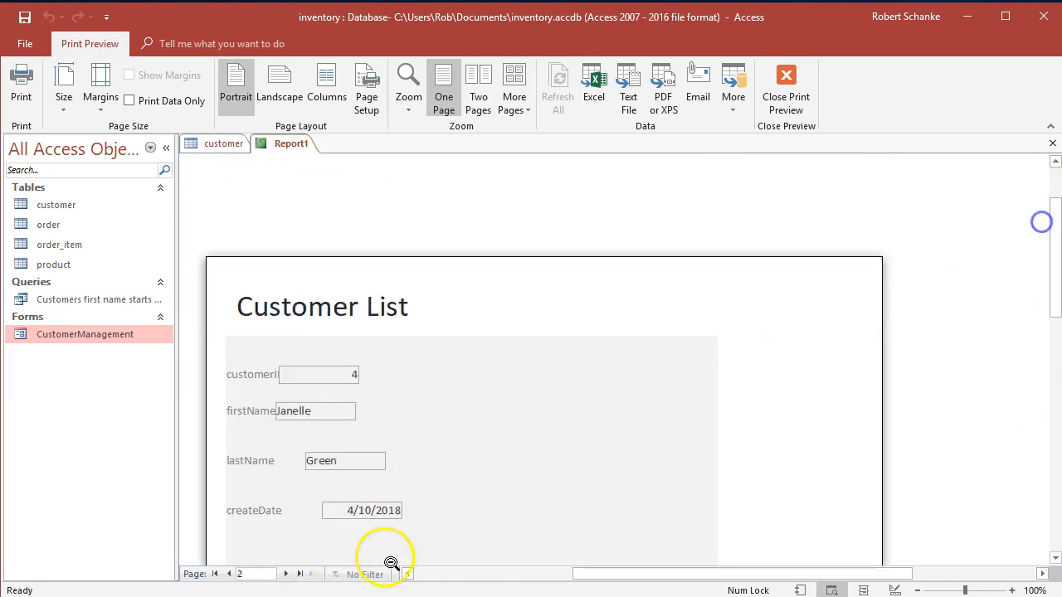
left_click(783, 98)
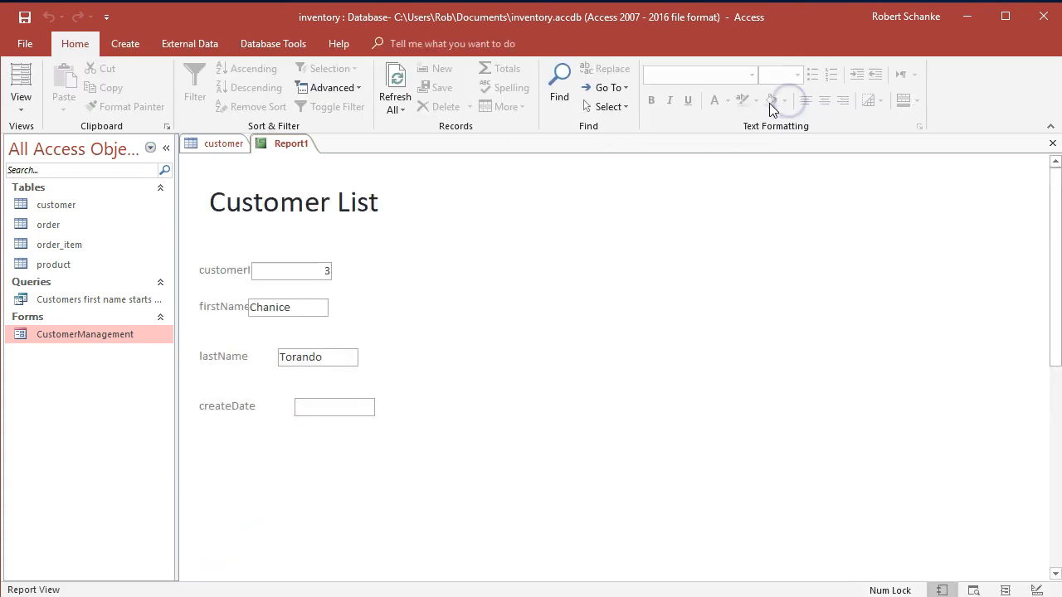
In Design View, stack the customerID, firstName, lastName and createDate text boxes in one column at about the 2-inch mark, separate from their labels.
left_click(20, 104)
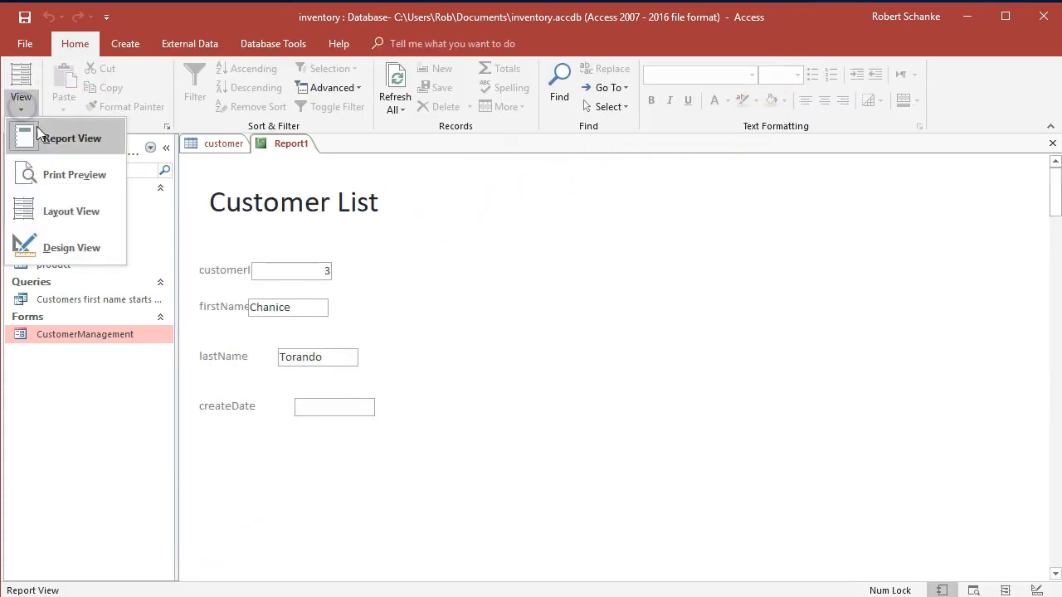
left_click(92, 246)
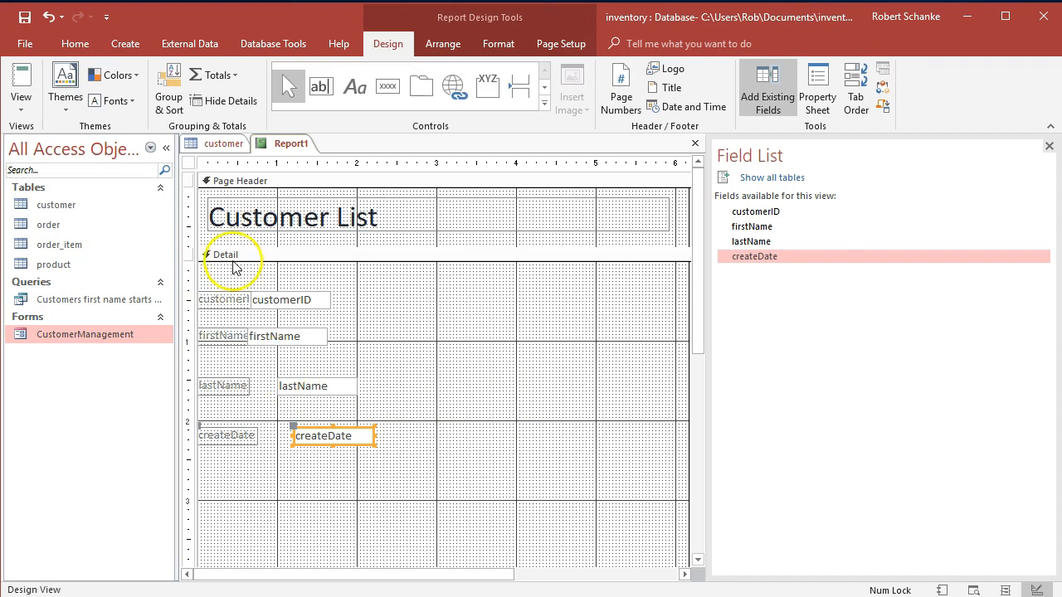
left_click(295, 298)
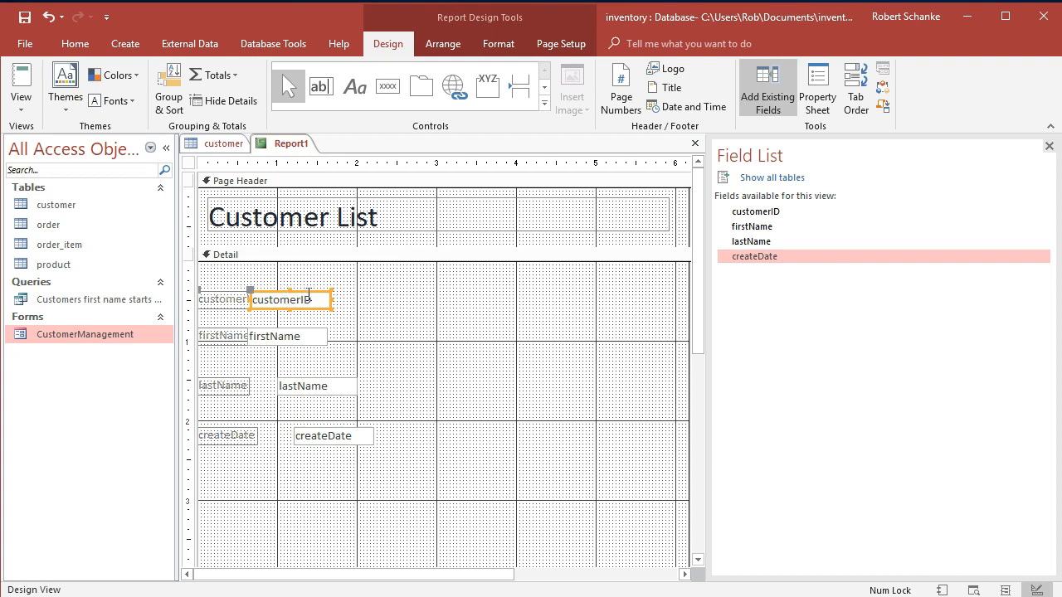
left_click_drag(253, 300, 357, 270)
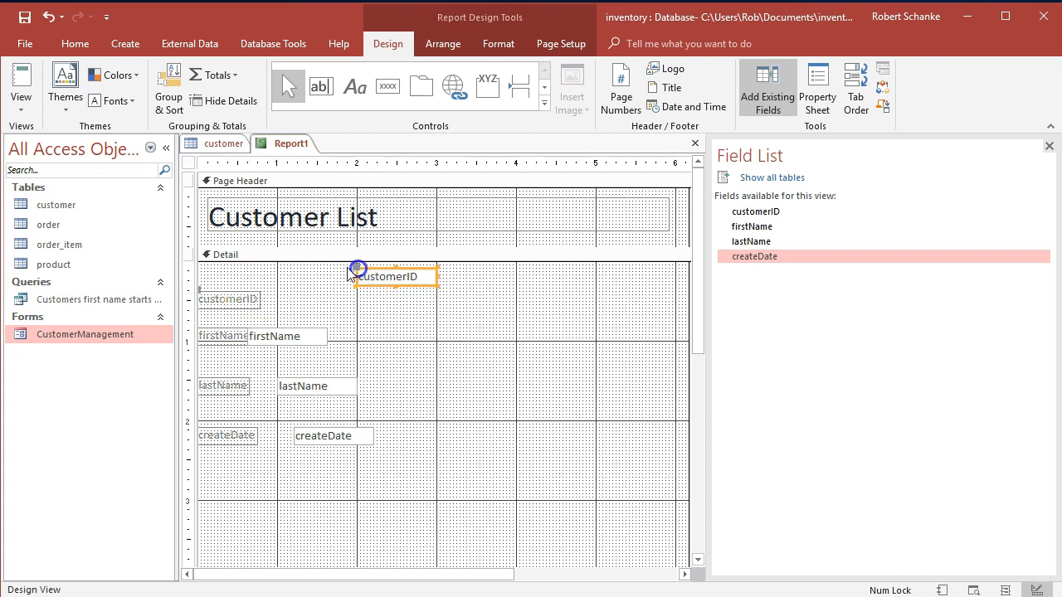
left_click(285, 335)
left_click_drag(247, 325, 356, 290)
left_click(291, 388)
left_click_drag(277, 375, 350, 318)
left_click(296, 433)
left_click_drag(296, 433, 362, 347)
left_click(368, 323)
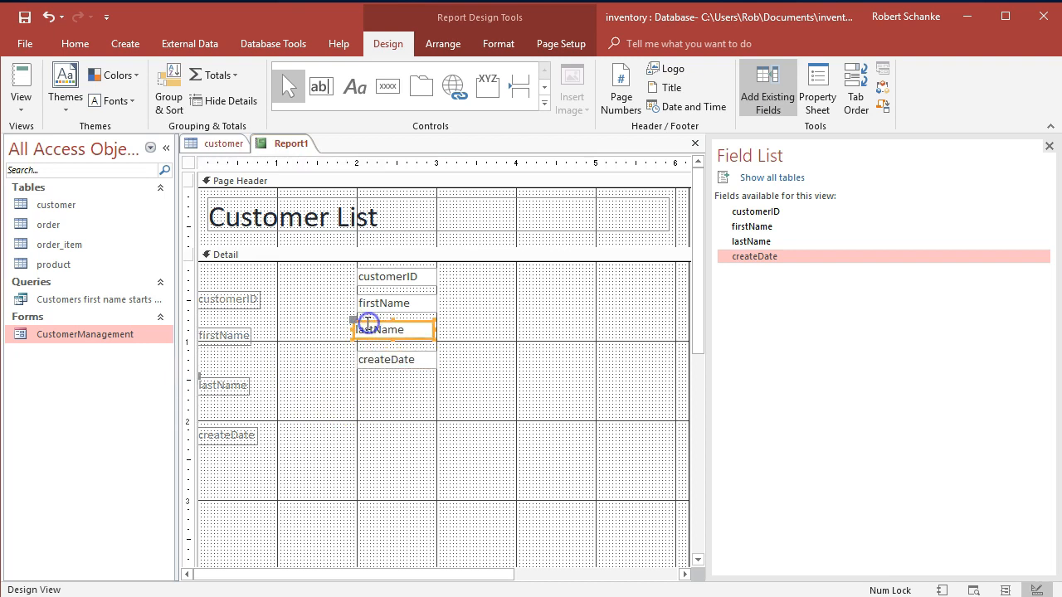
Move the customerID label to about the 0.75-inch mark beside its text box and change its text to "Customer ID #".
left_click(248, 300)
left_click_drag(204, 294, 258, 263)
double_click(286, 277)
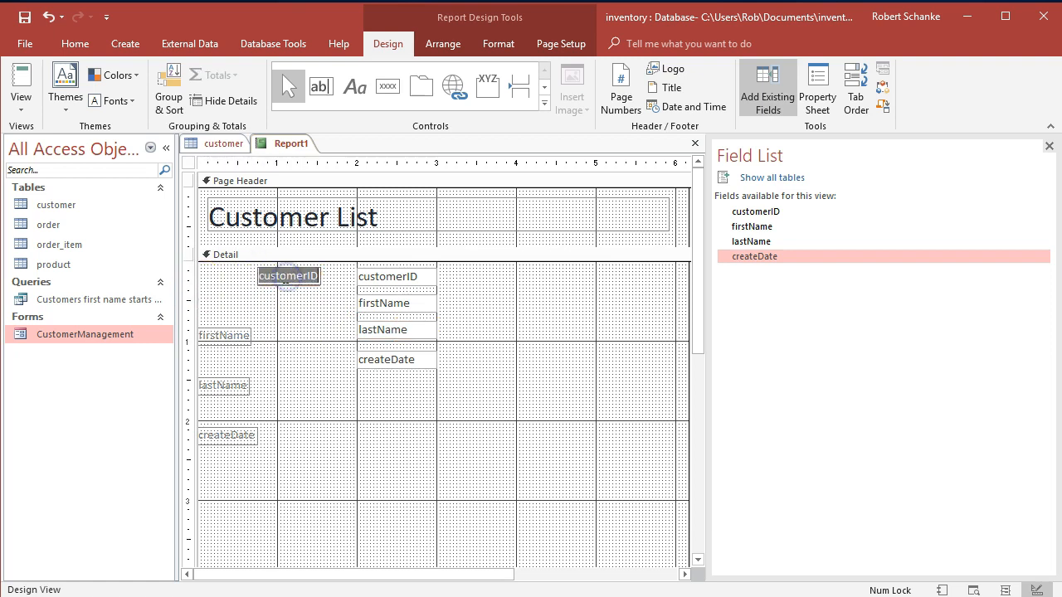
type("Cu")
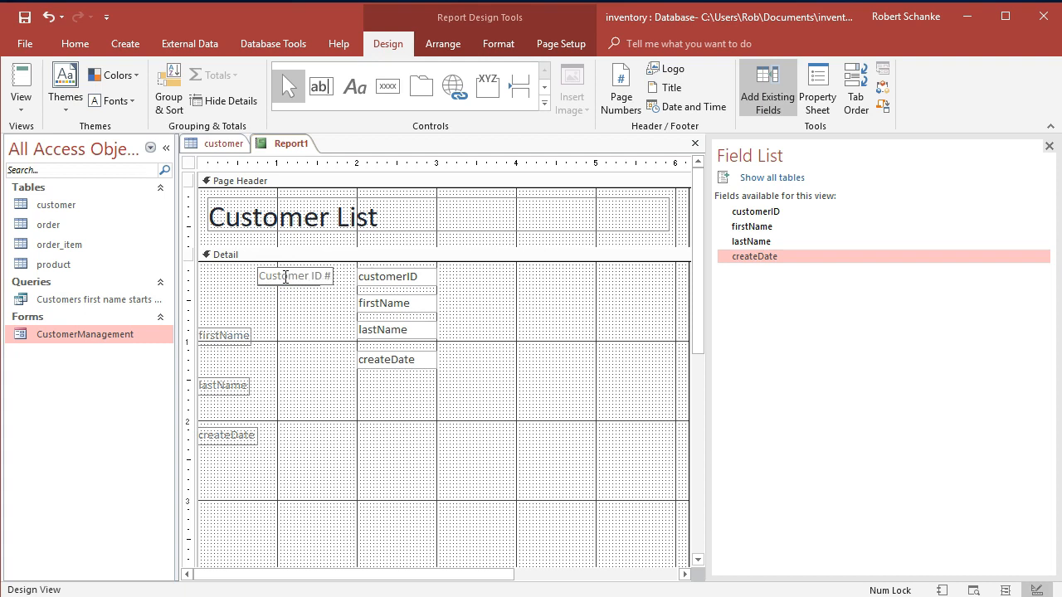
Align the firstName and lastName labels beside their text boxes, under the Customer ID # label, and retitle them "First Name" and "Last Name".
left_click(221, 334)
left_click_drag(220, 335, 259, 295)
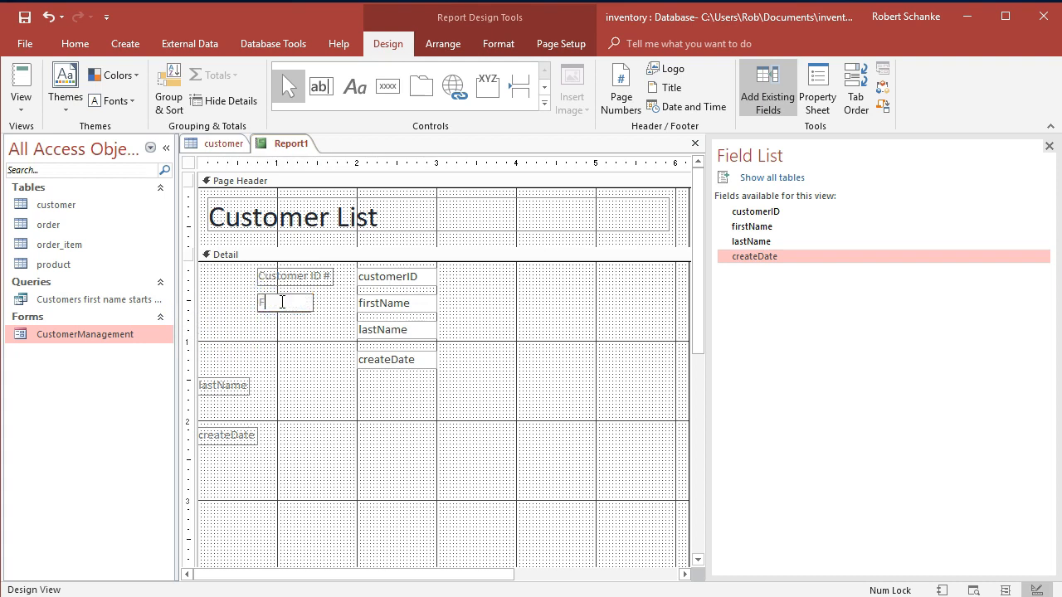
double_click(215, 388)
left_click_drag(196, 375, 261, 324)
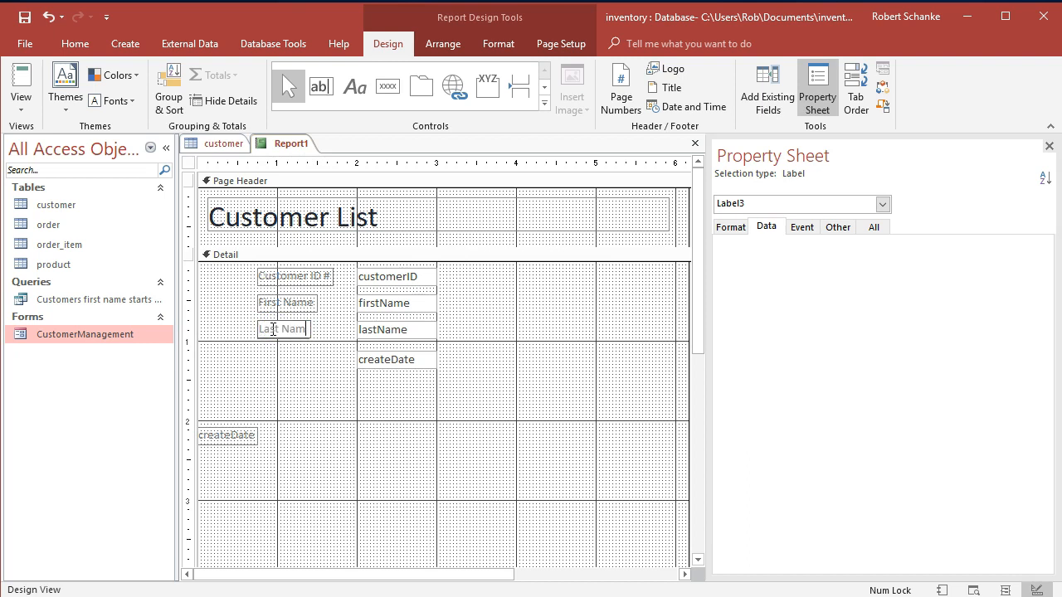
Move the createDate label beside its text box and change its text to "Date Created".
left_click(224, 434)
left_click_drag(200, 426, 260, 348)
left_click(269, 355)
type("Date C")
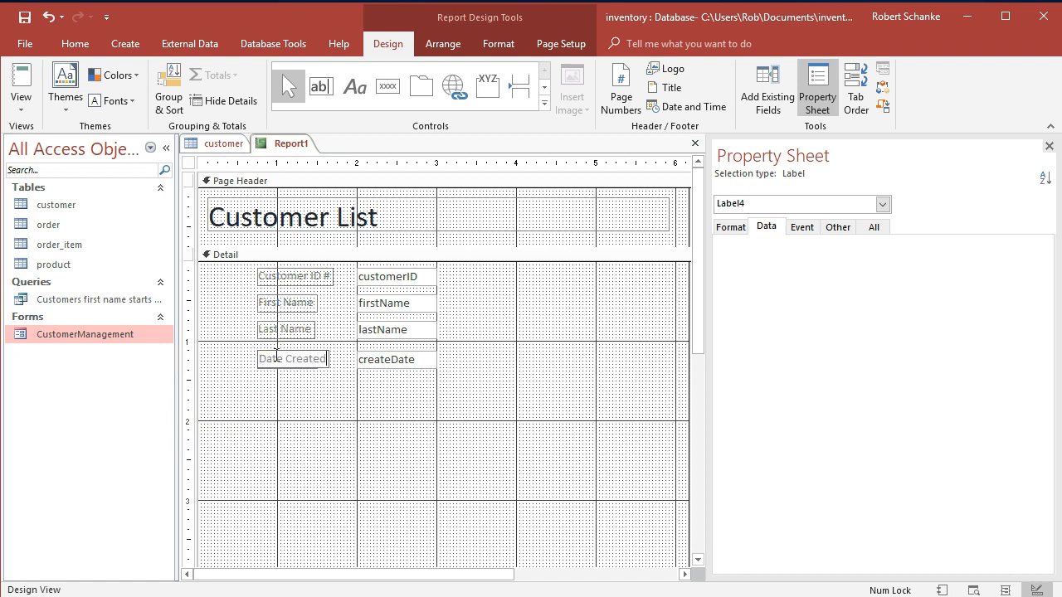
left_click(290, 428)
left_click(515, 457)
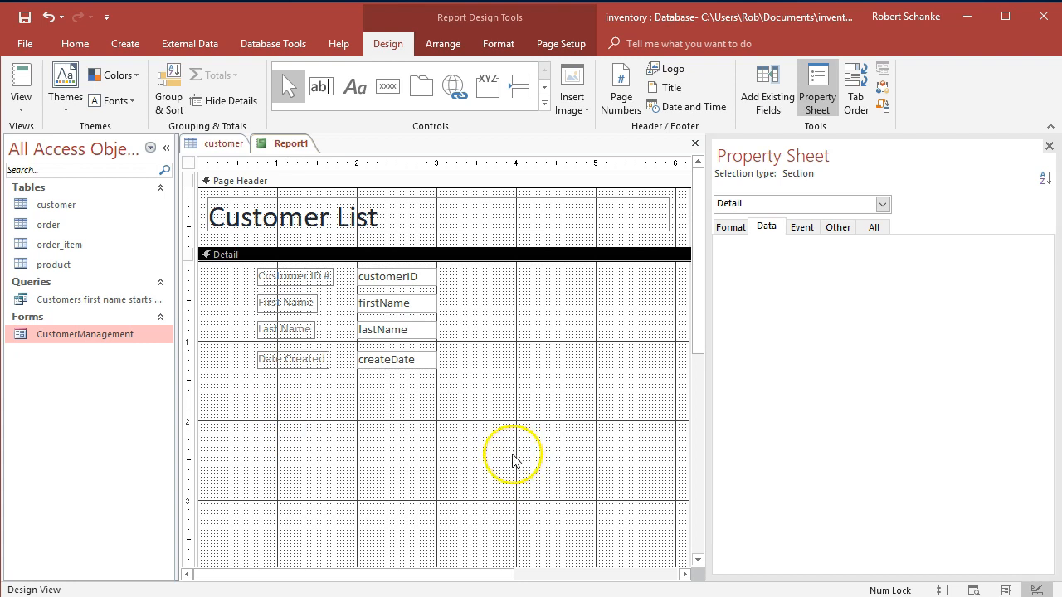
Shorten the Detail section to about 1.6 inches so that it ends just below the Date Created row.
scroll(511, 463, "down", 3)
left_click_drag(418, 444, 473, 218)
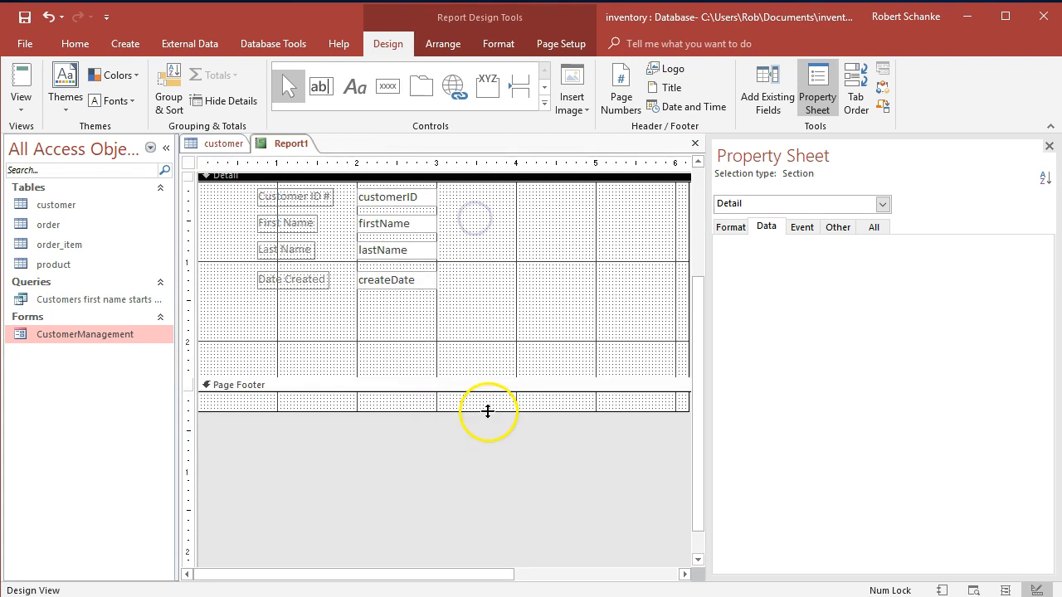
left_click_drag(413, 456, 433, 386)
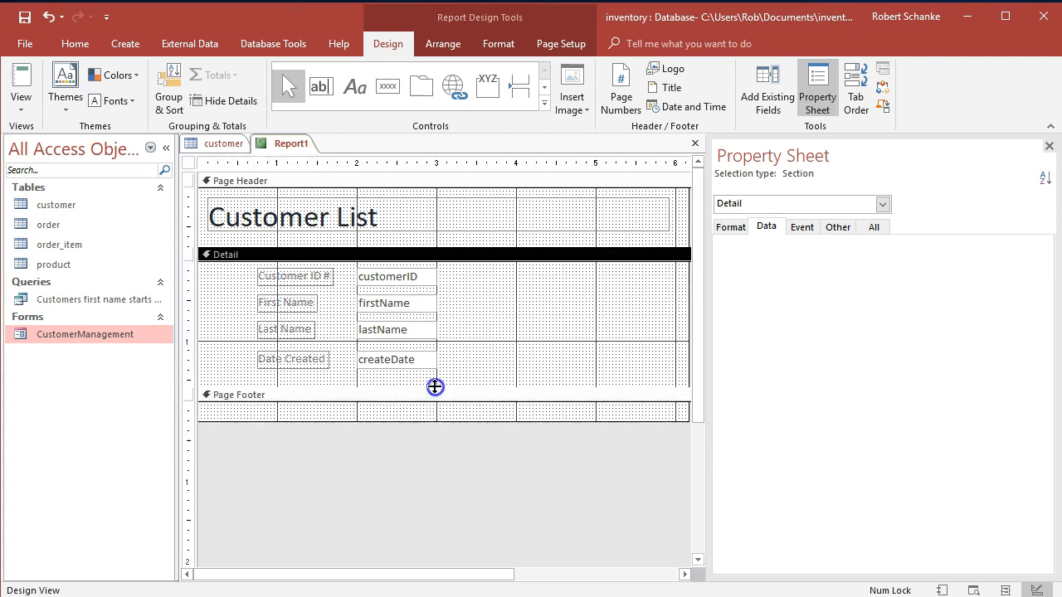
left_click_drag(430, 573, 324, 581)
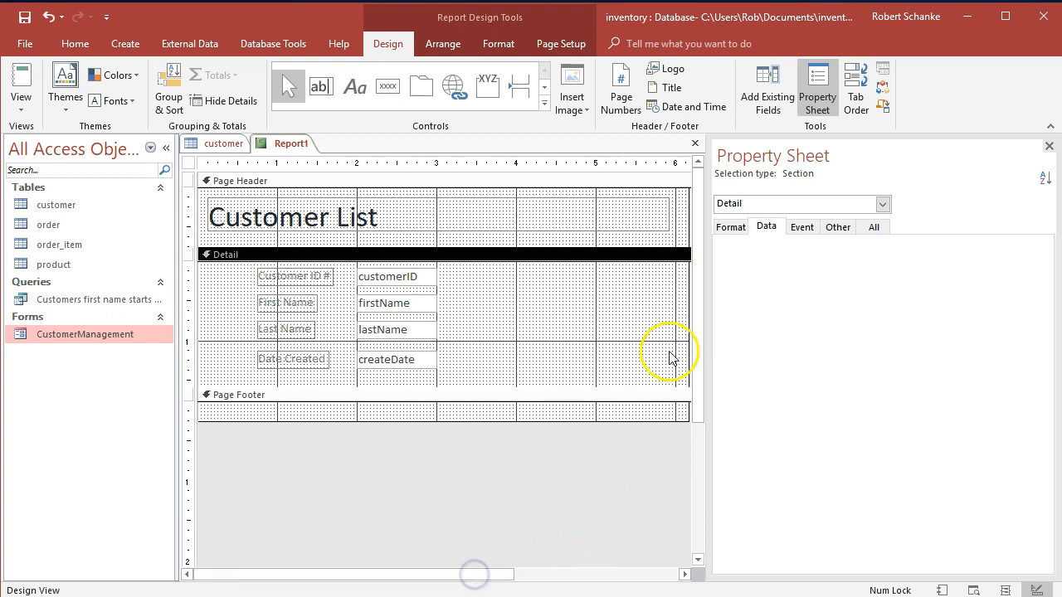
Display the report in Report View and look through the records in the compact layout.
left_click(189, 162)
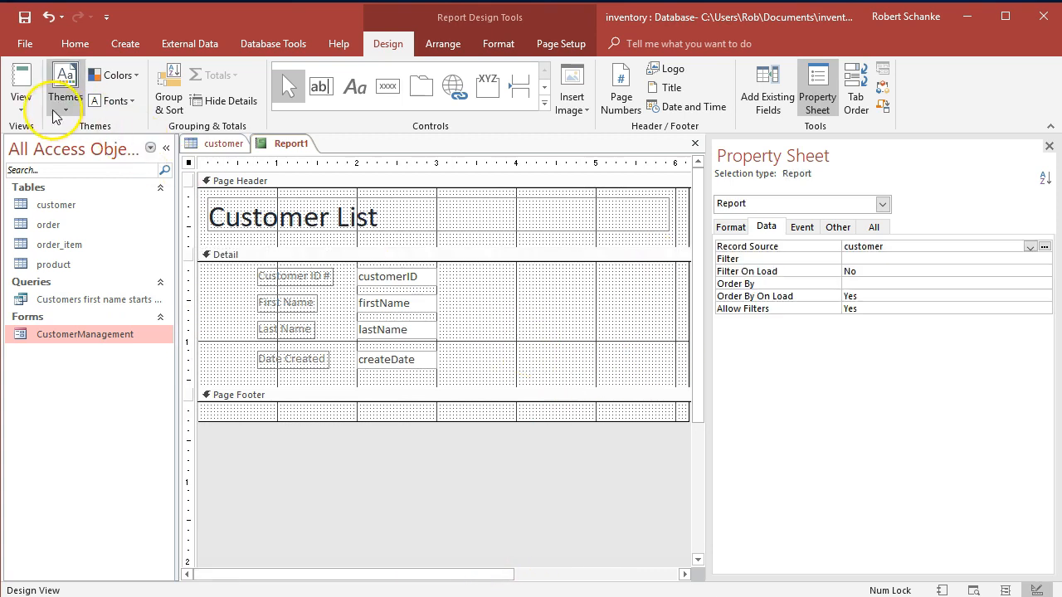
left_click(22, 107)
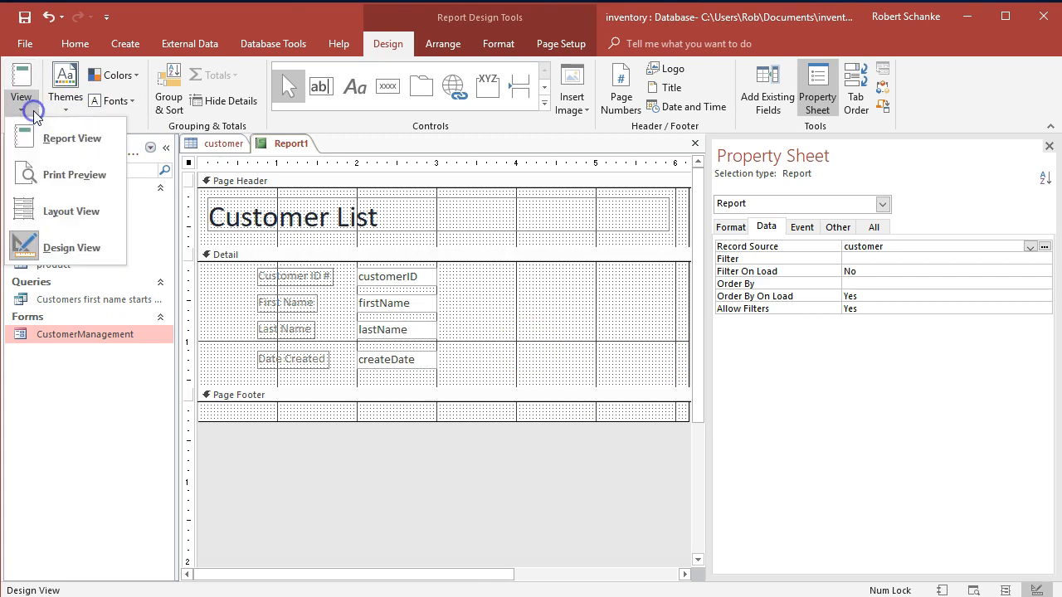
left_click(65, 143)
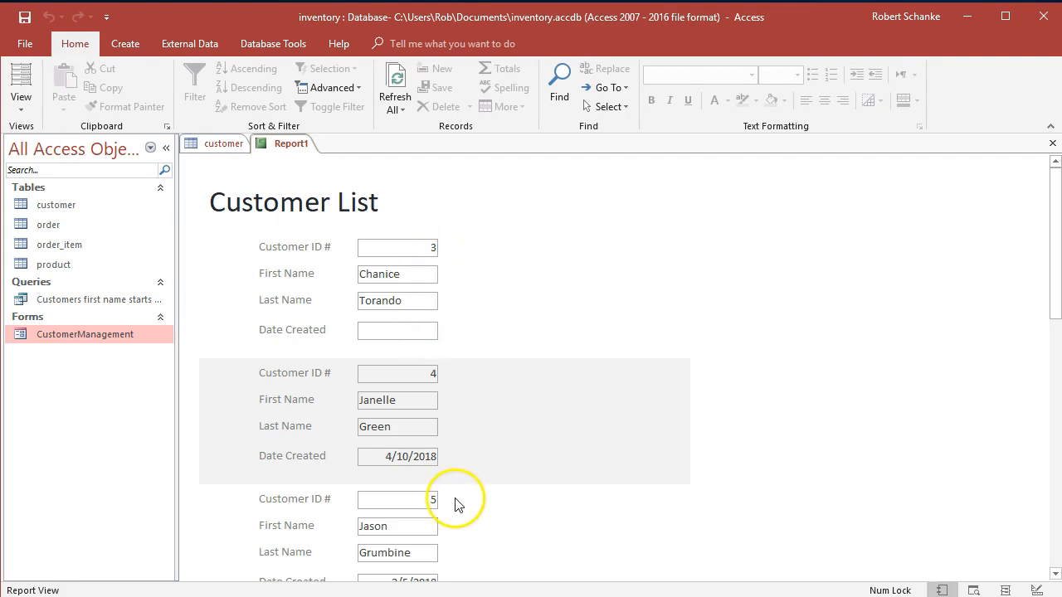
scroll(456, 503, "down", 2)
scroll(456, 504, "down", 8)
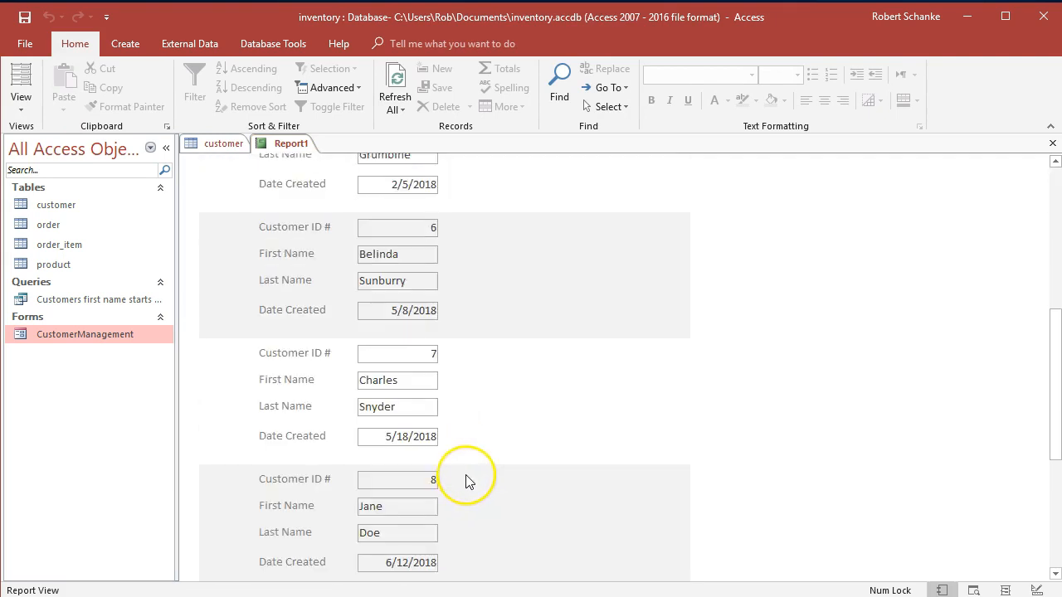
scroll(466, 481, "down", 5)
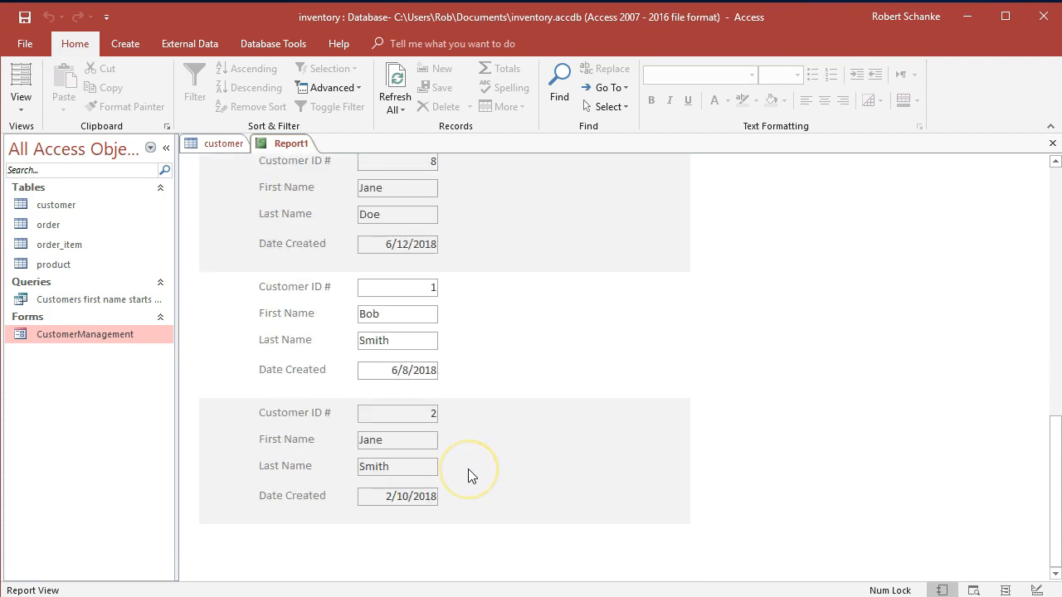
scroll(469, 475, "up", 15)
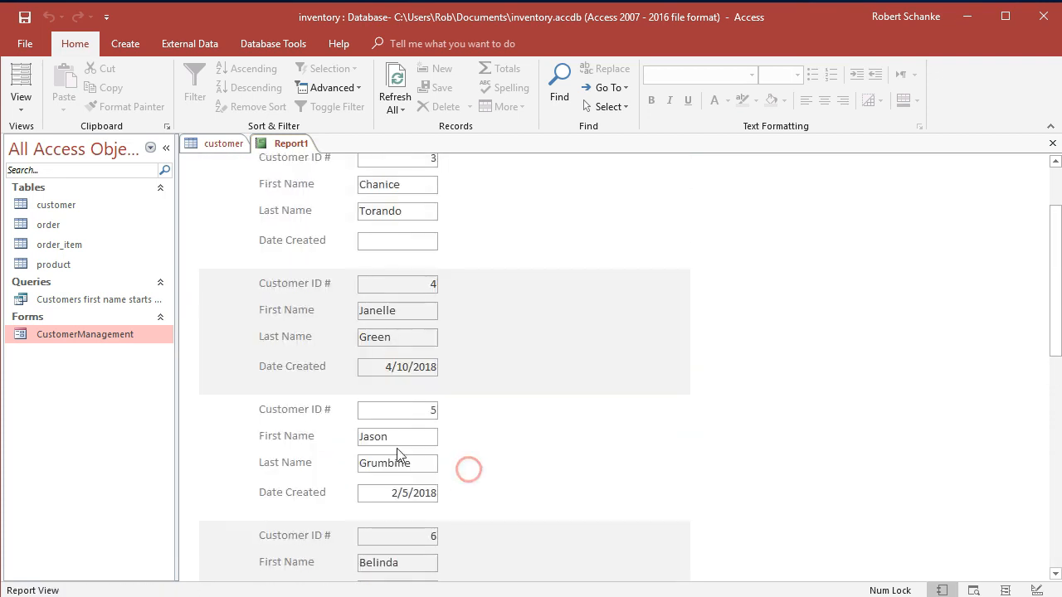
Return to Design View and set the whole report's Order By property to CustomerID.
left_click(20, 103)
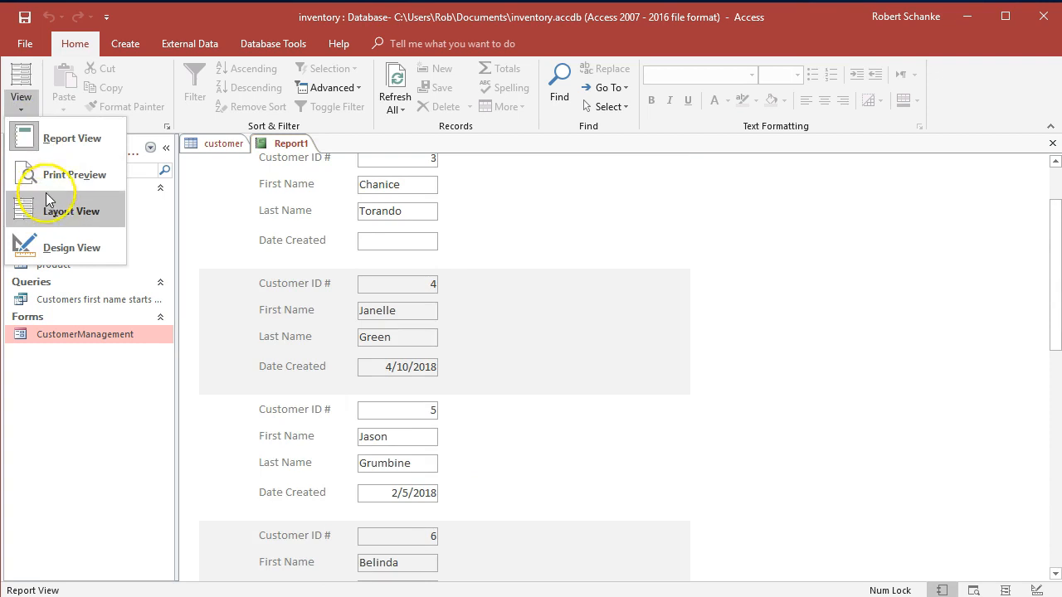
left_click(67, 249)
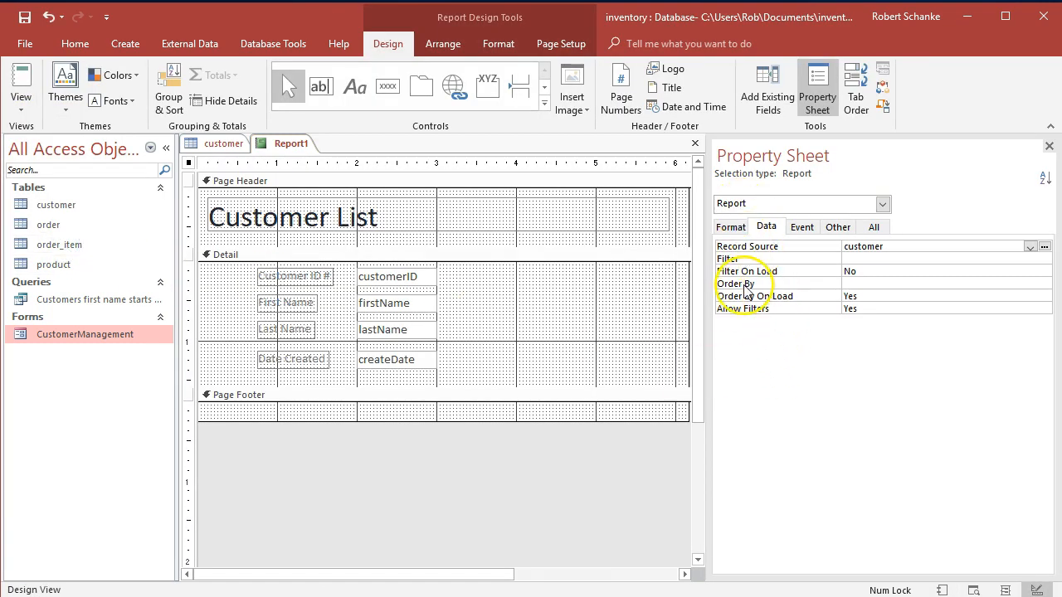
left_click(872, 284)
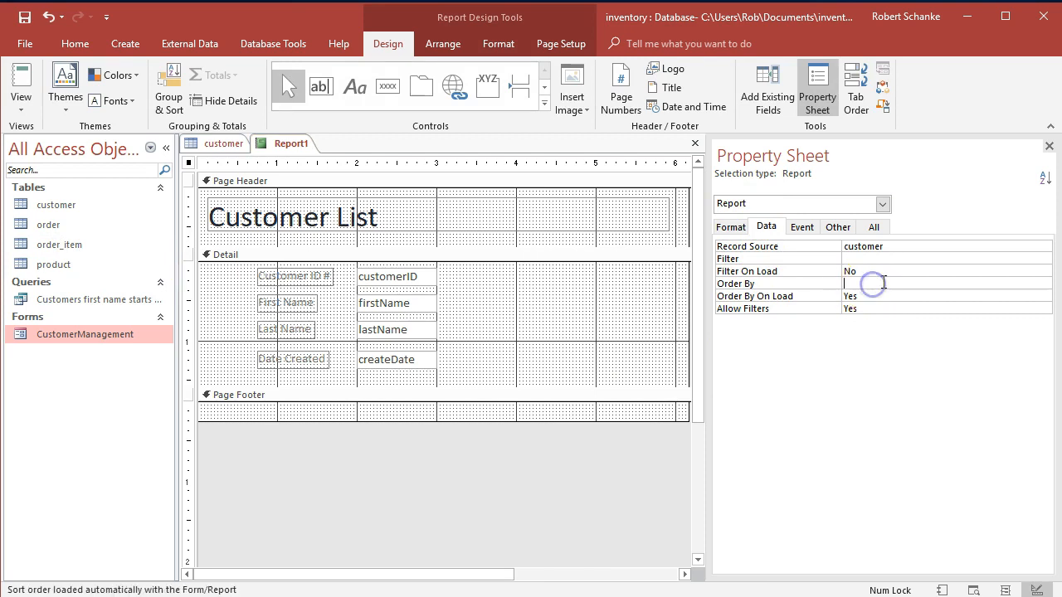
right_click(882, 283)
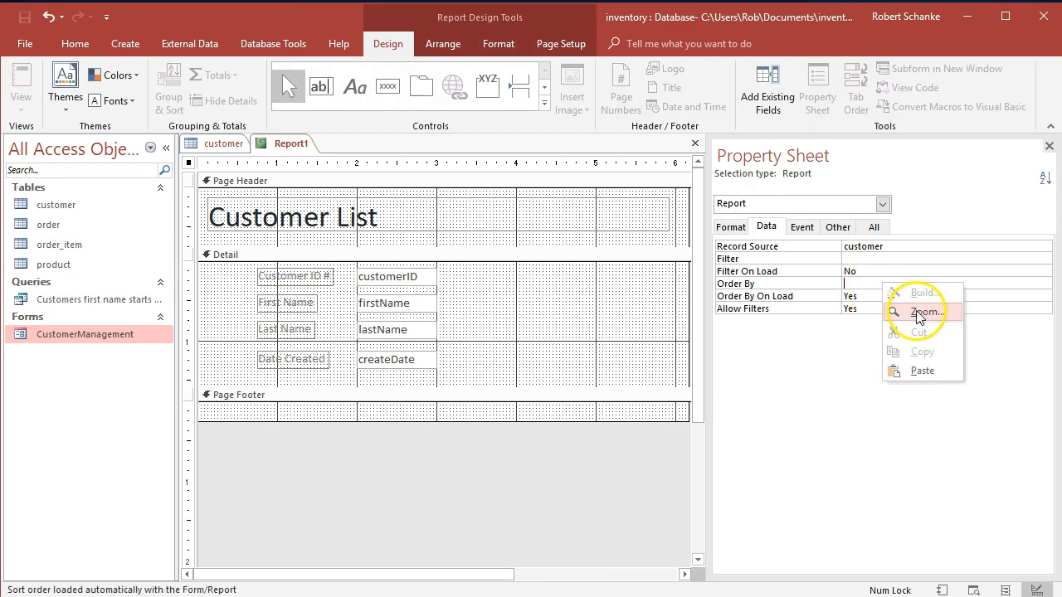
left_click(904, 308)
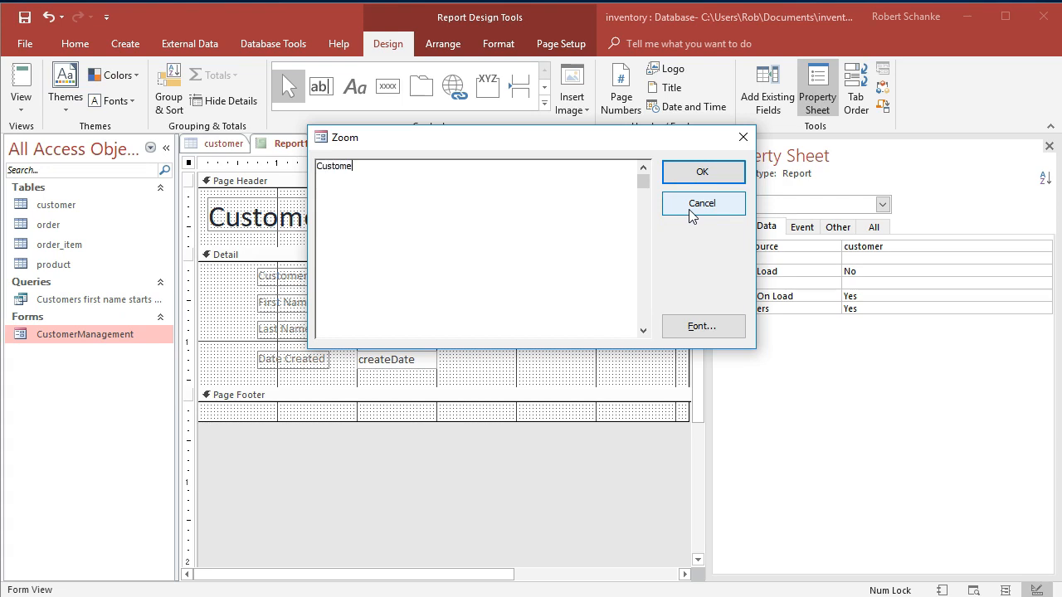
left_click(697, 175)
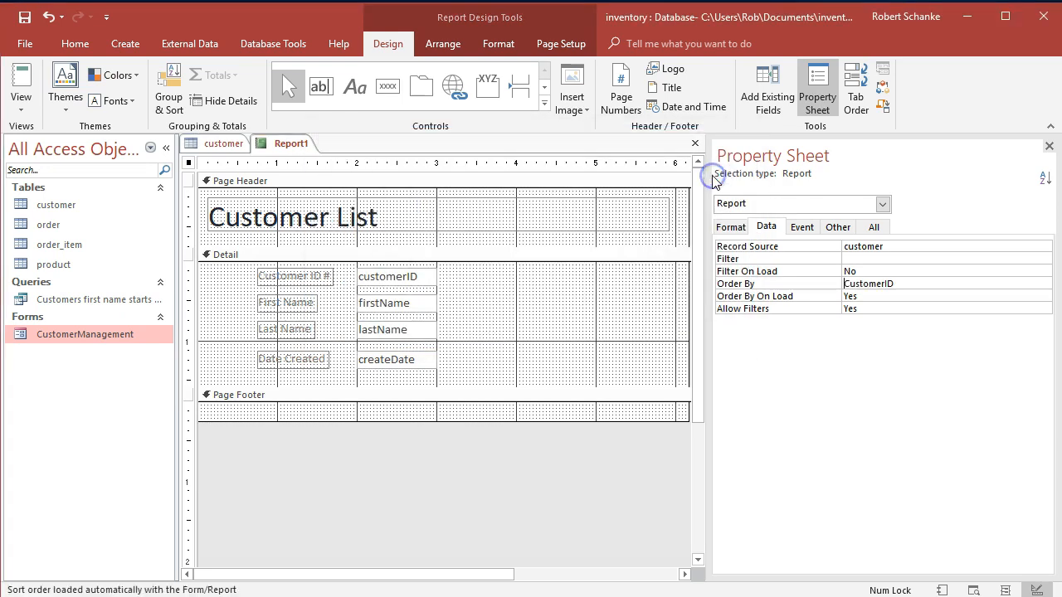
Switch to Report View and check the order of the customer records.
left_click(21, 109)
left_click(50, 149)
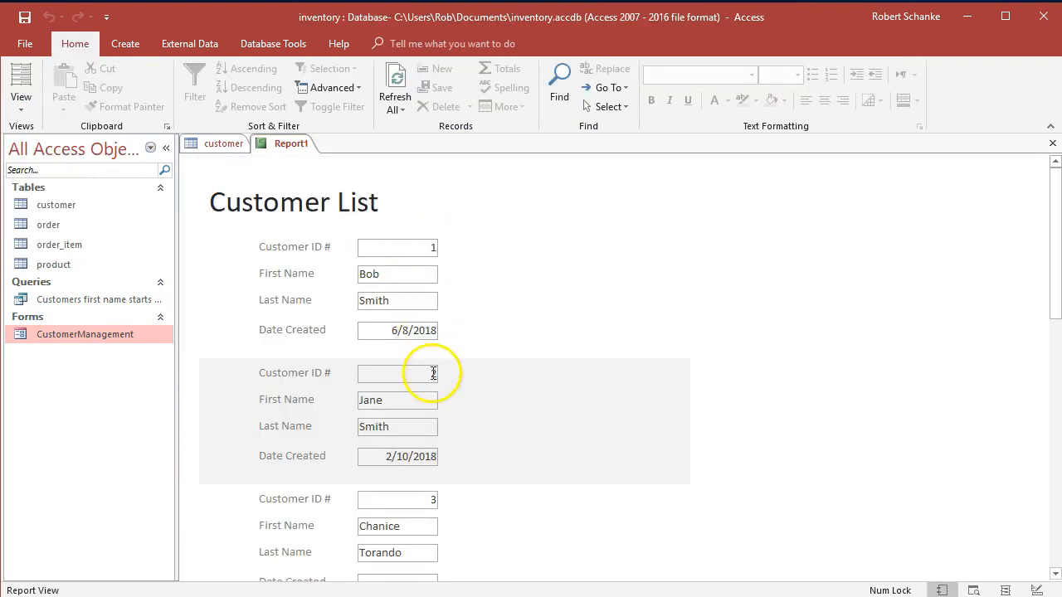
scroll(428, 498, "down", 4)
scroll(442, 497, "down", 14)
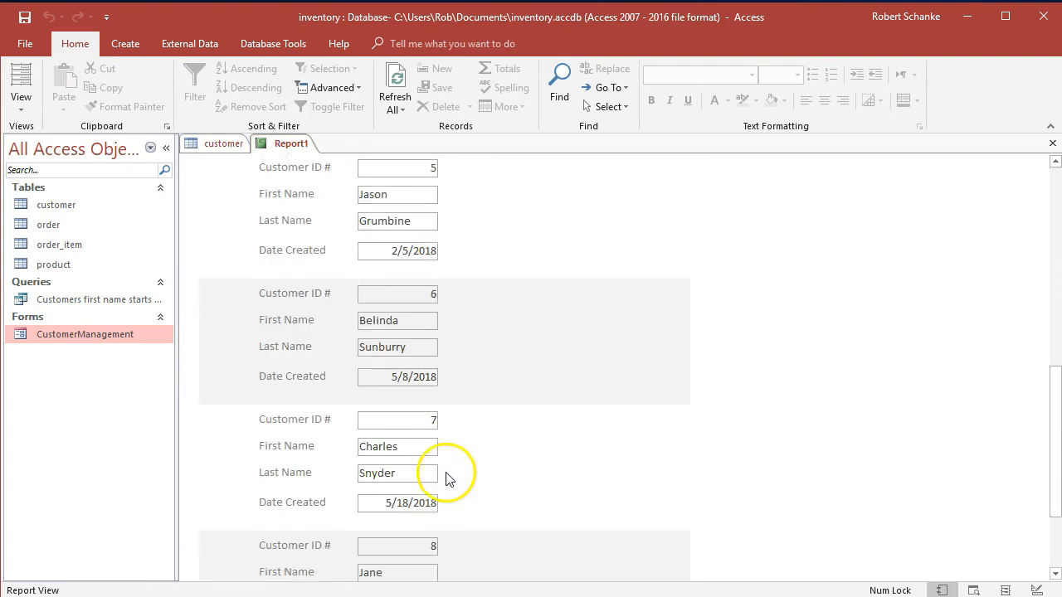
scroll(423, 460, "up", 15)
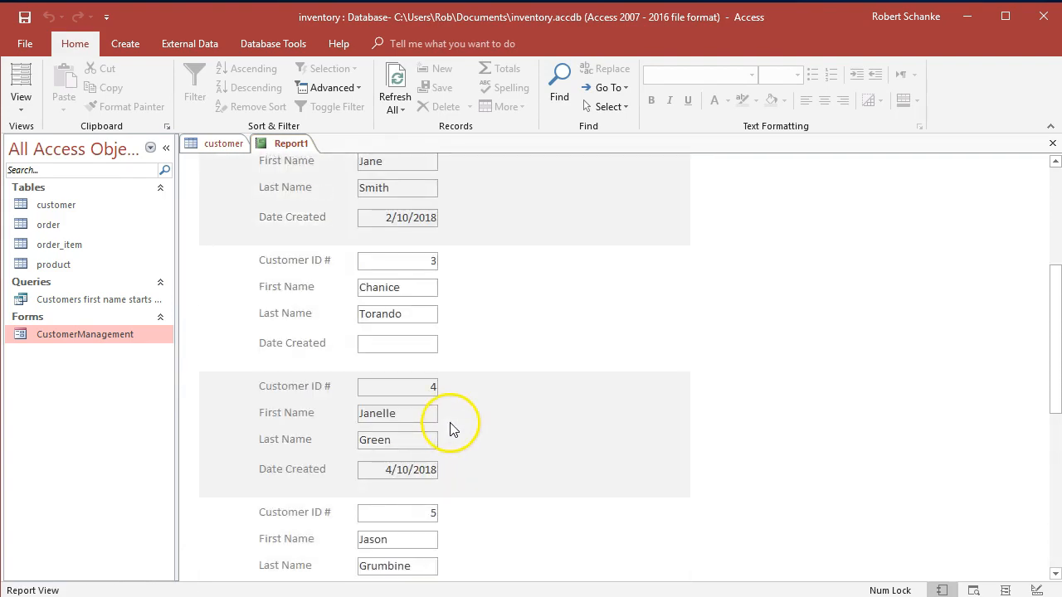
Return the report to Design View and set its Order By property to lastName.
left_click(20, 111)
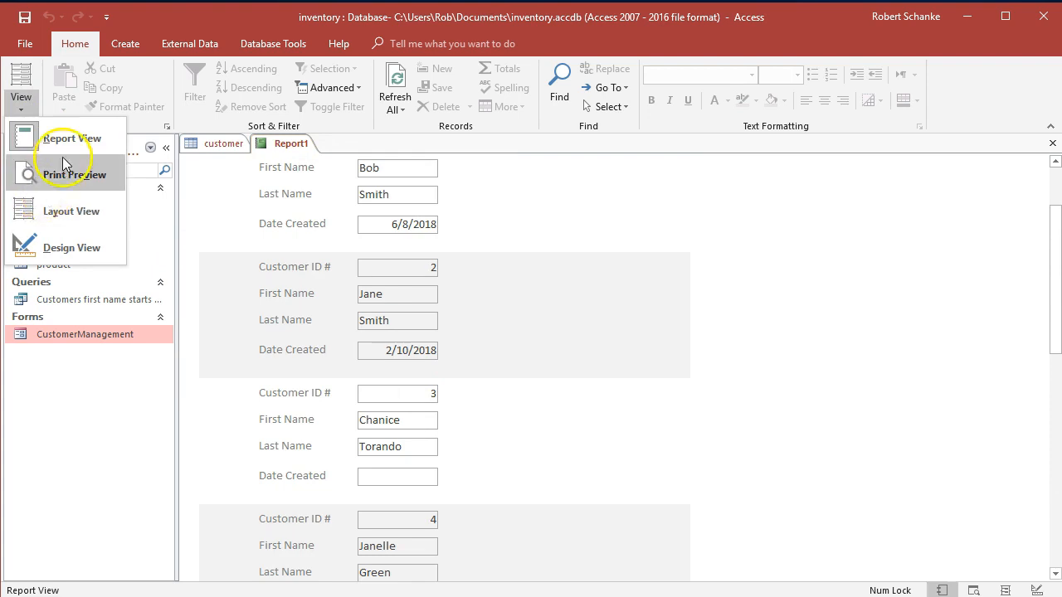
left_click(54, 246)
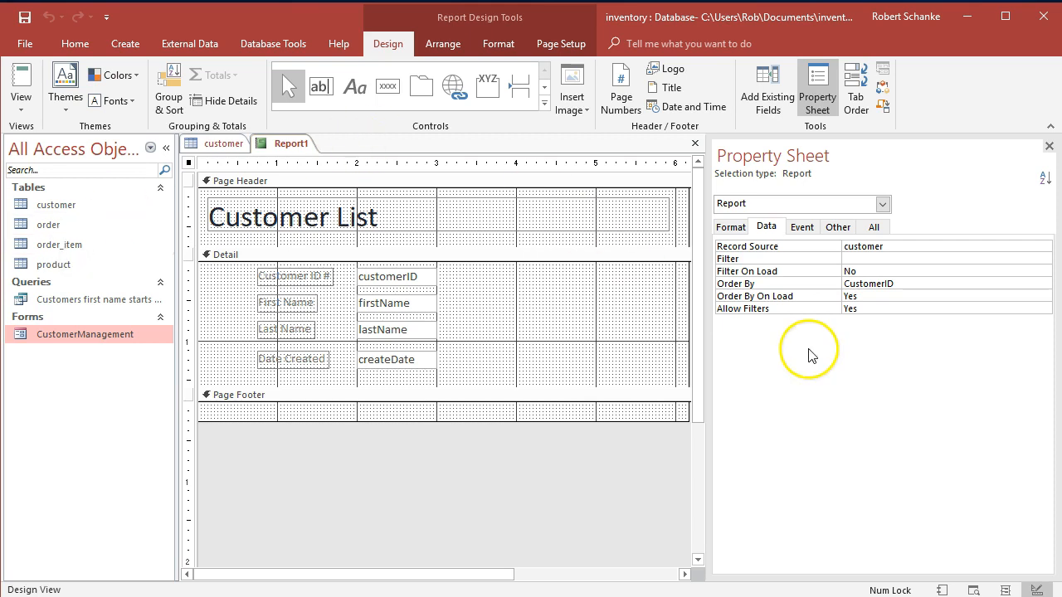
double_click(923, 284)
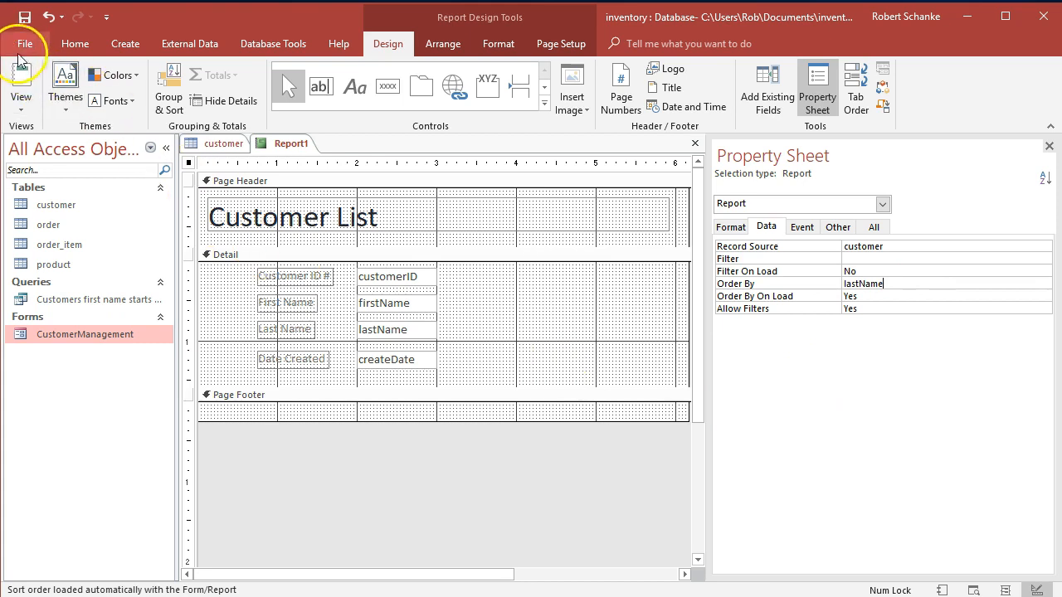
Display the report in Report View and check the order of the customer records down to the last one.
left_click(22, 103)
left_click(37, 139)
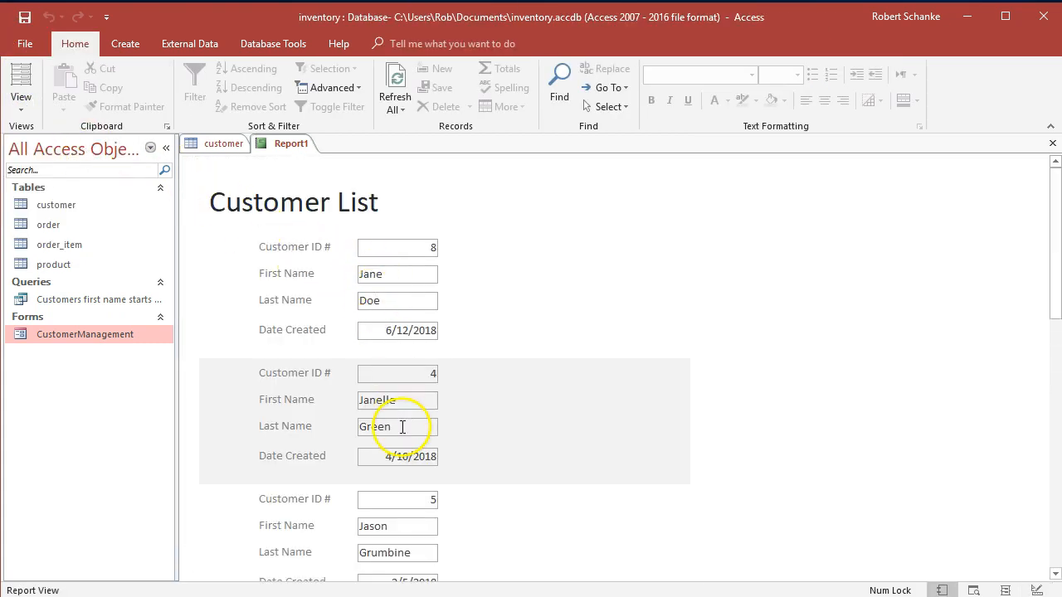
scroll(404, 428, "down", 3)
scroll(405, 428, "down", 10)
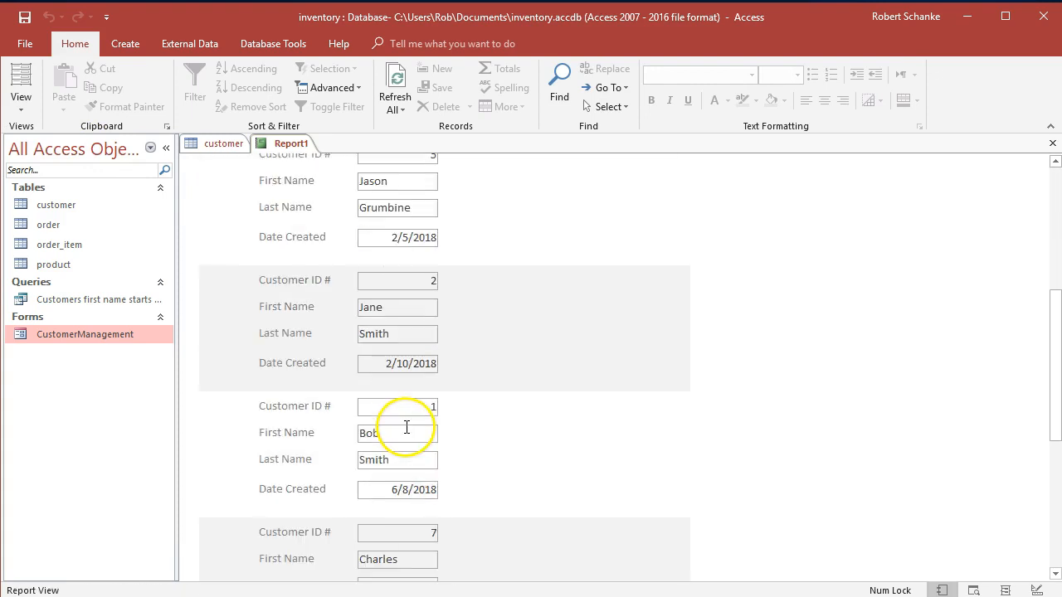
scroll(406, 428, "down", 4)
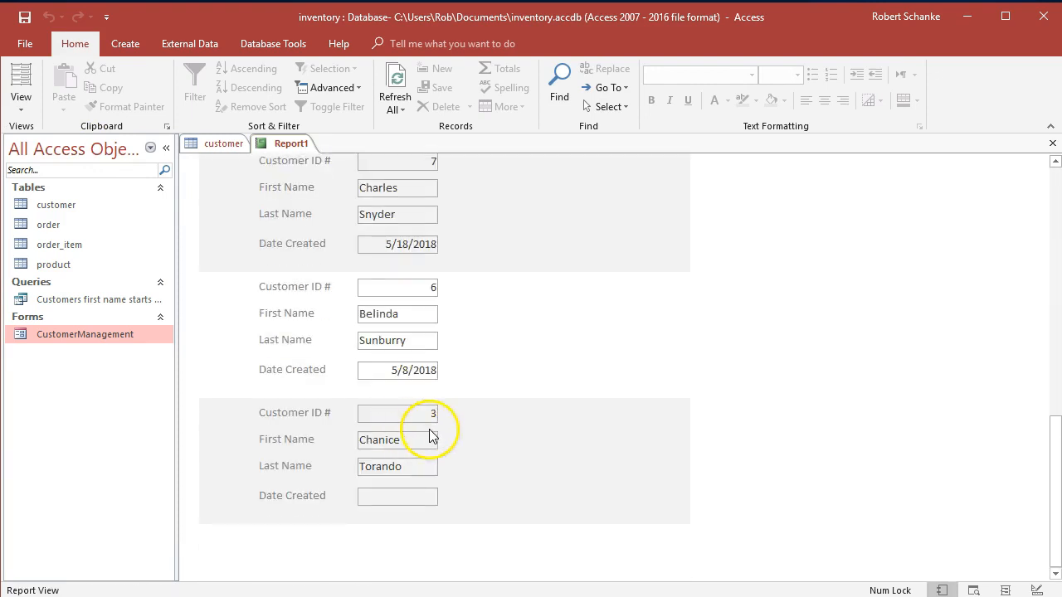
scroll(466, 465, "up", 5)
scroll(465, 471, "up", 11)
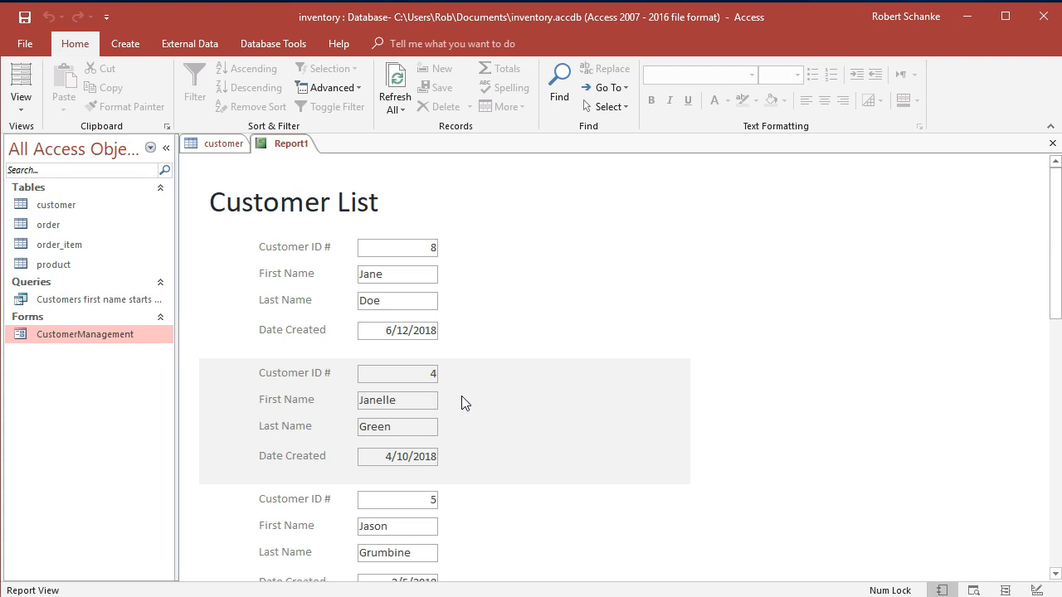
Open the report in Print Preview and examine how the customer records are laid out on page 1.
left_click(22, 115)
left_click(64, 177)
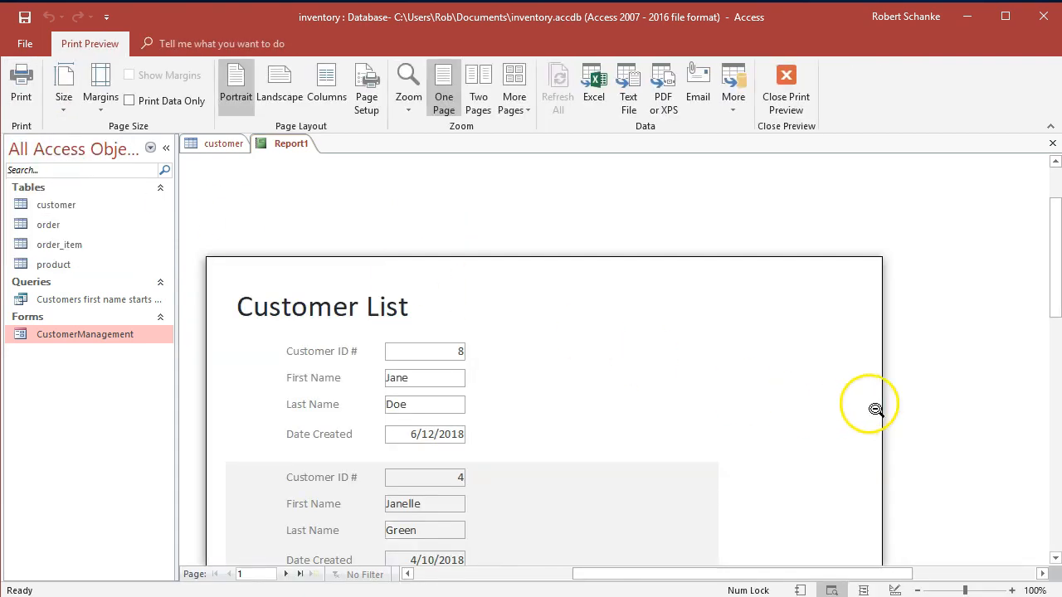
scroll(936, 387, "down", 3)
scroll(939, 388, "down", 1)
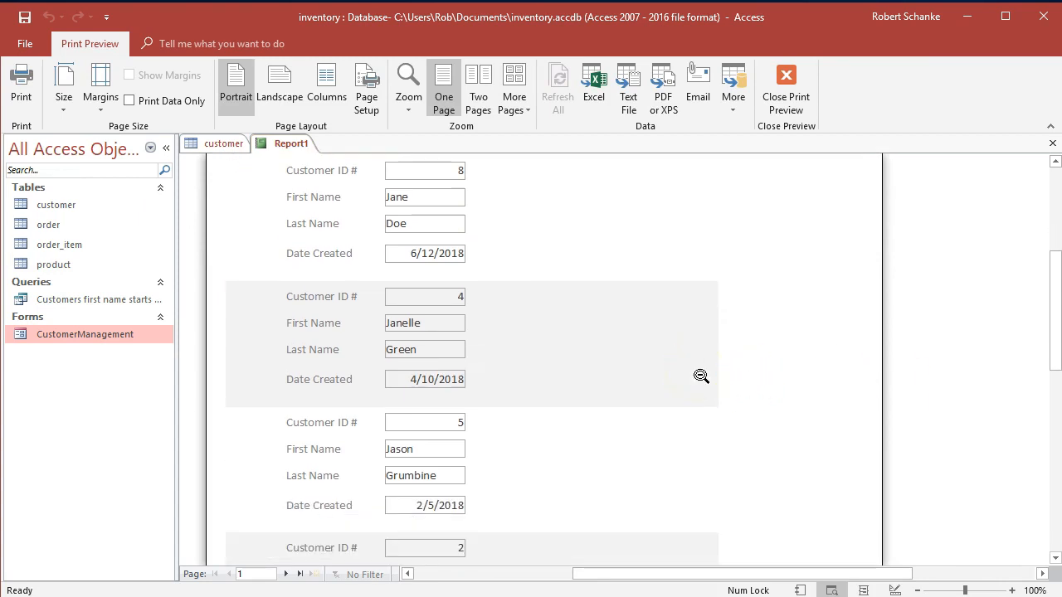
scroll(701, 348, "up", 1)
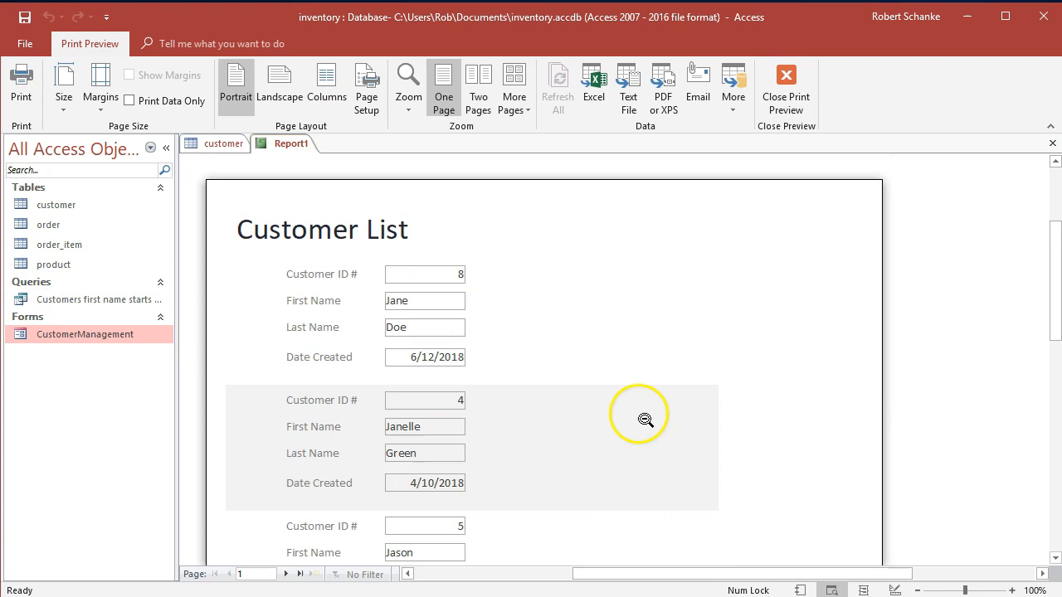
scroll(644, 420, "down", 1)
scroll(645, 420, "down", 10)
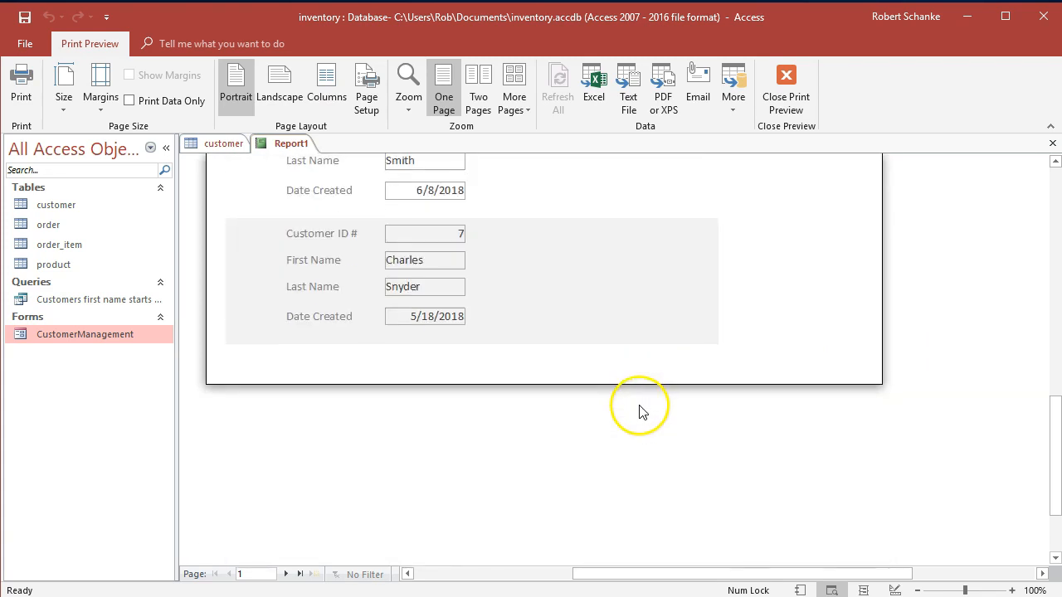
scroll(643, 402, "up", 8)
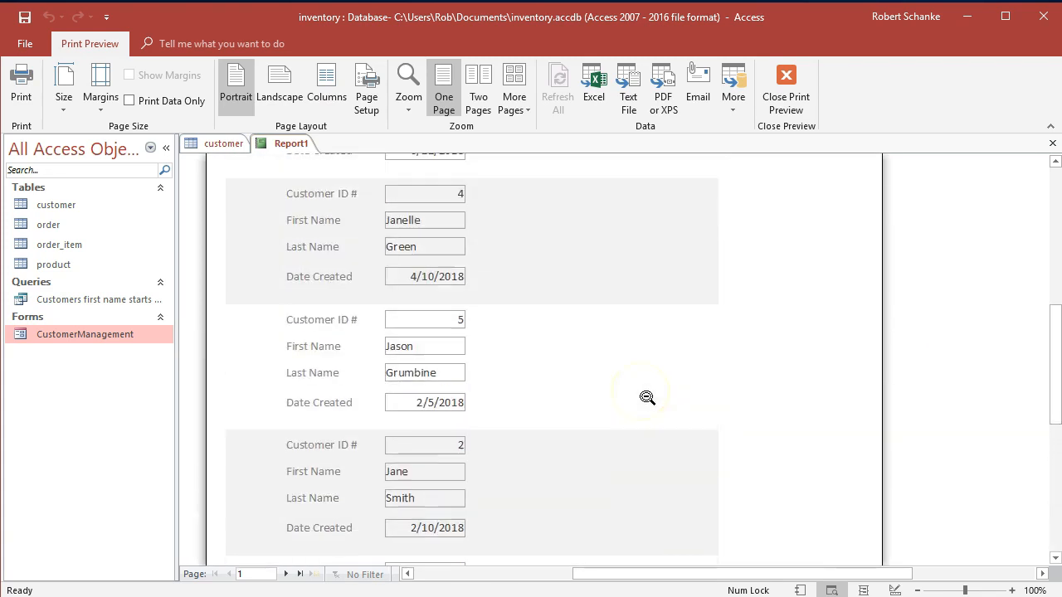
scroll(647, 398, "up", 1)
scroll(647, 398, "down", 1)
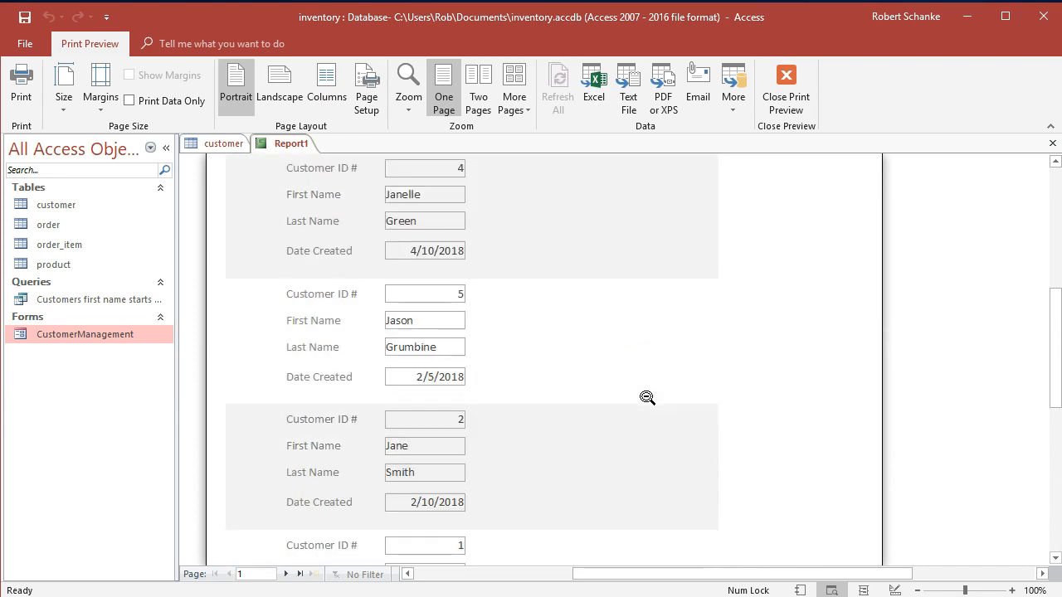
scroll(647, 398, "down", 5)
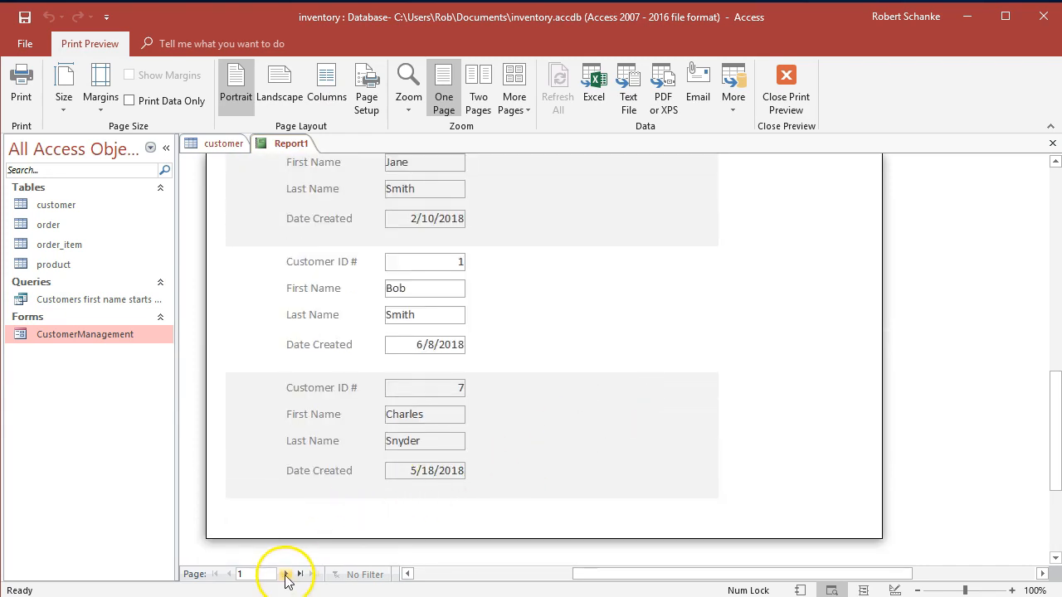
Go to page 2 of the print preview and look through the remaining customer records.
left_click(286, 574)
scroll(635, 450, "up", 5)
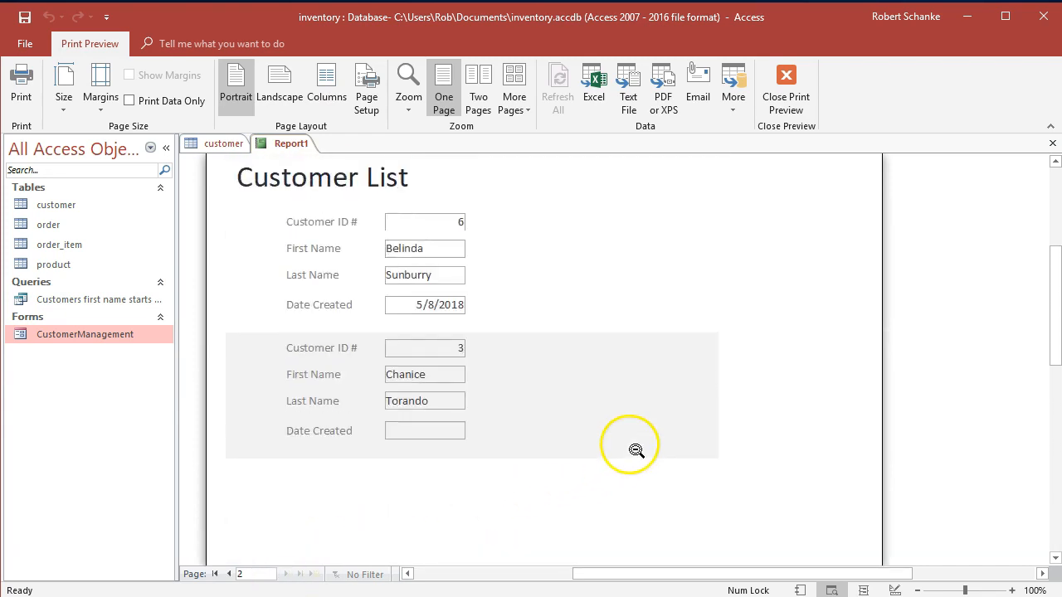
scroll(635, 451, "down", 5)
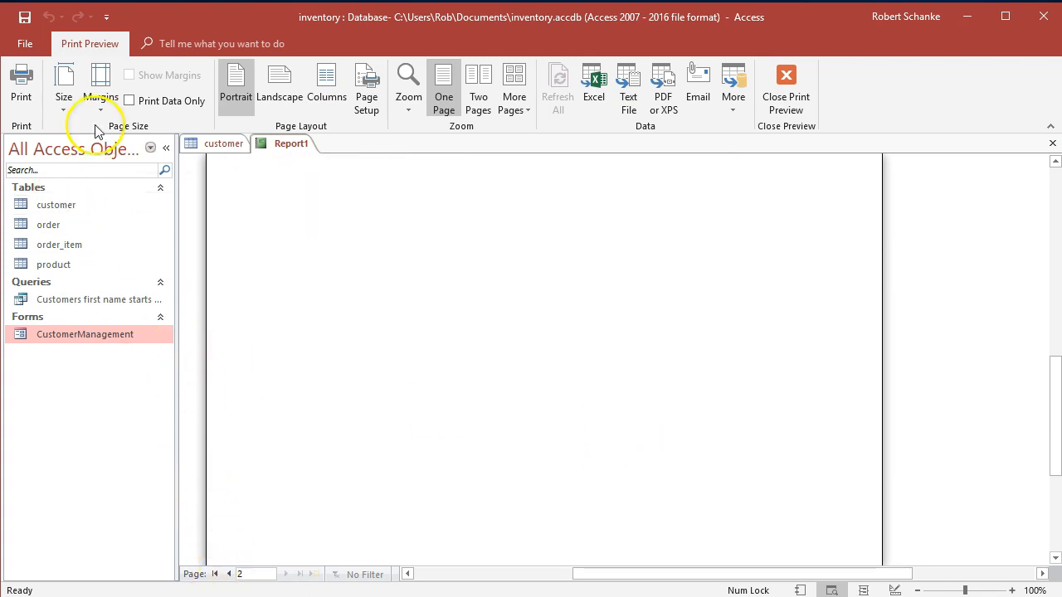
Close Print Preview and return the report to Design View.
left_click(784, 93)
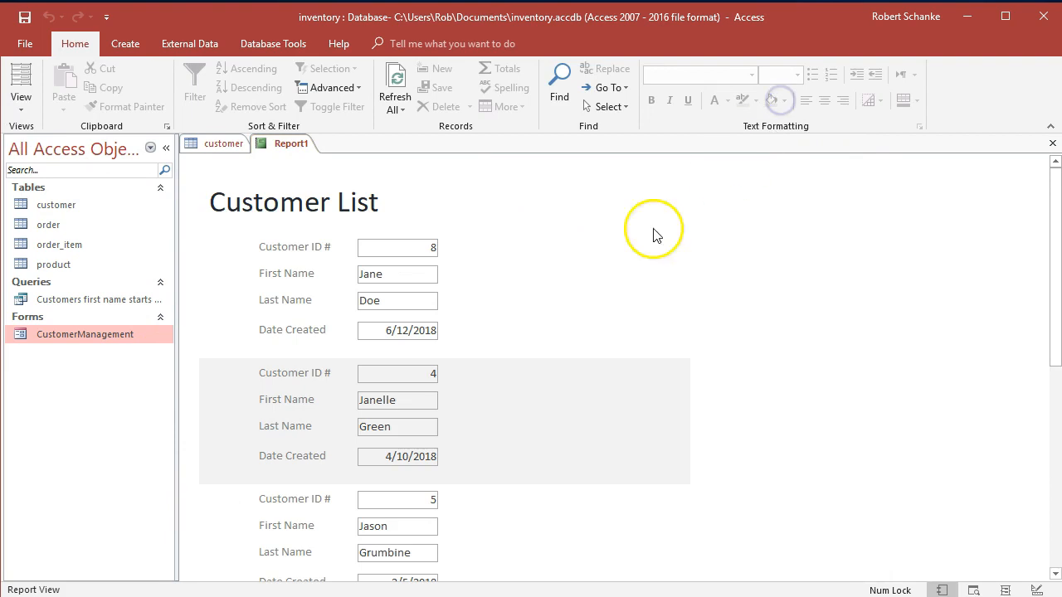
left_click(21, 98)
left_click(63, 247)
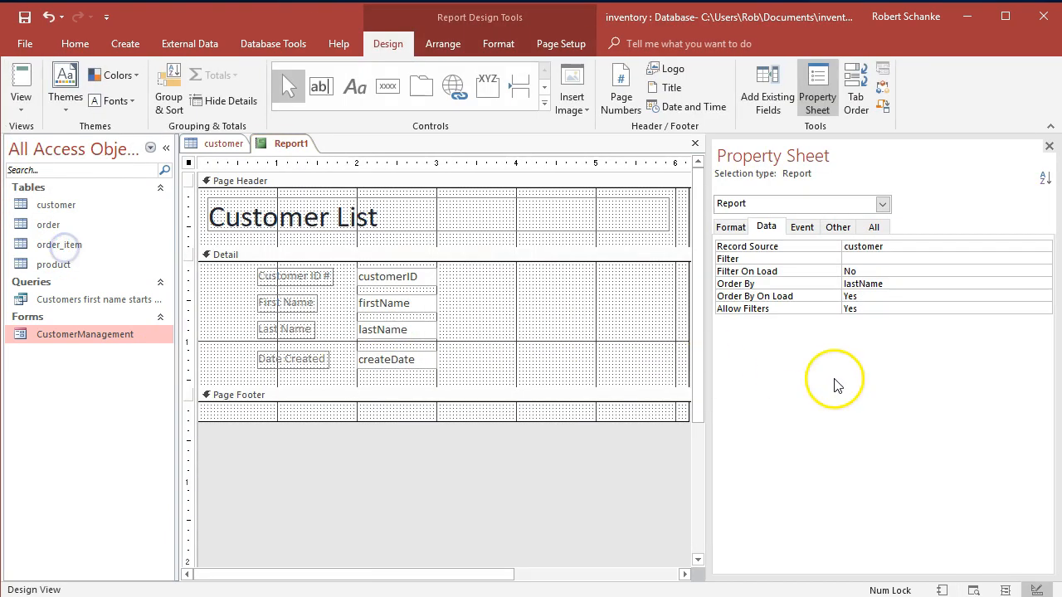
Stretch the Detail section to about 3.8 inches and shorten it again to about 1.5 inches, just below the Date Created row.
left_click_drag(473, 388, 448, 566)
scroll(464, 511, "down", 3)
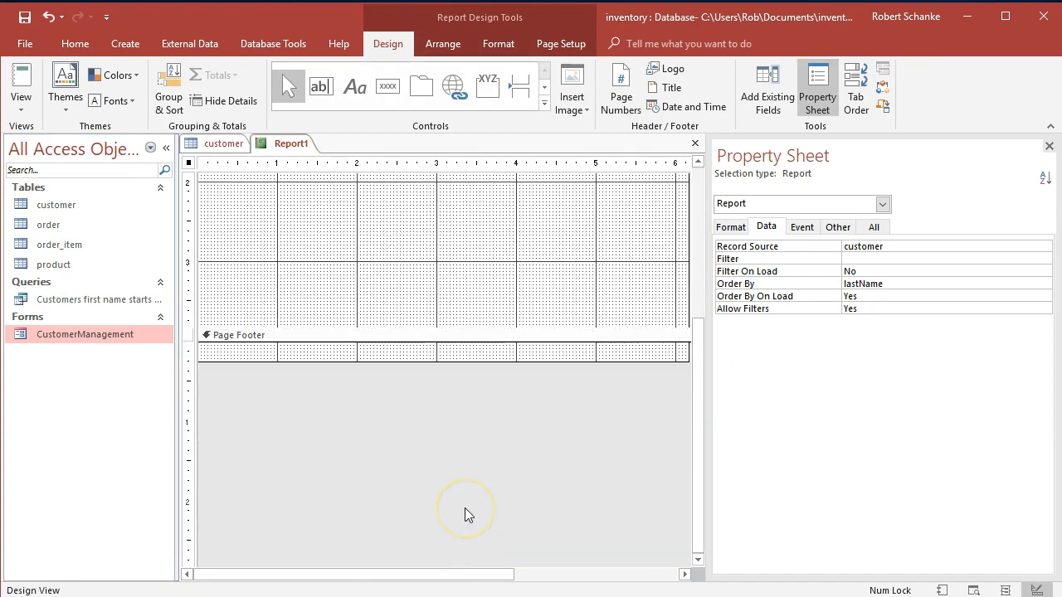
scroll(464, 508, "up", 3)
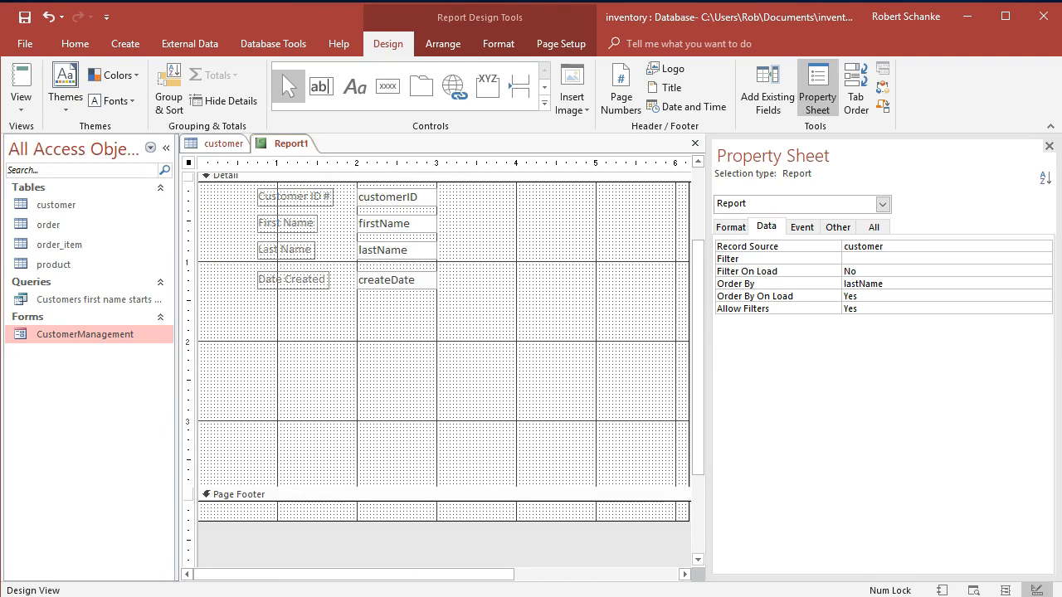
left_click_drag(405, 436, 410, 218)
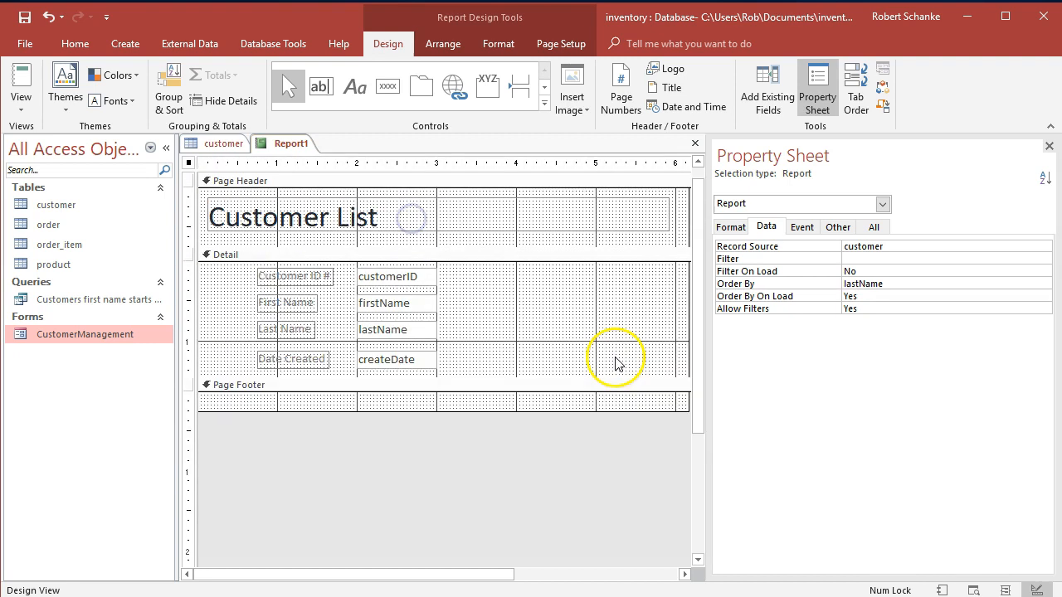
Save the report under the name Customer List Report.
left_click(25, 19)
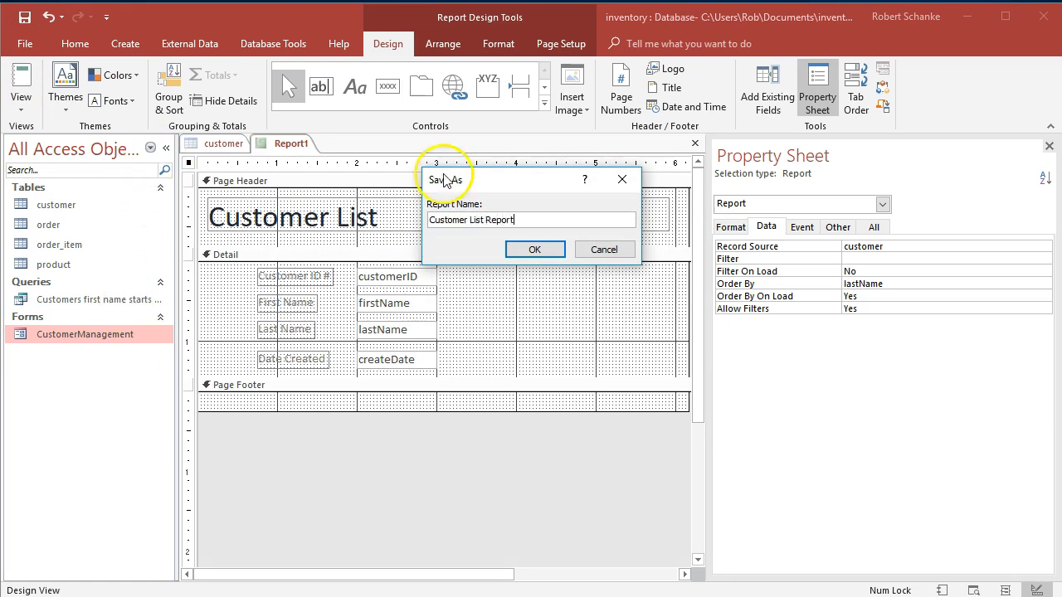
left_click(540, 250)
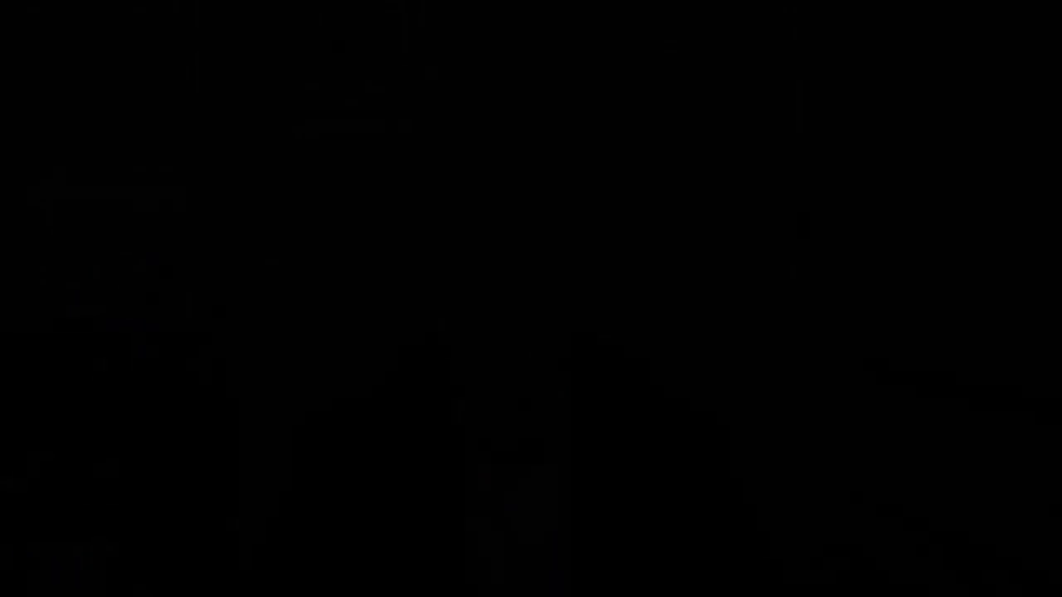